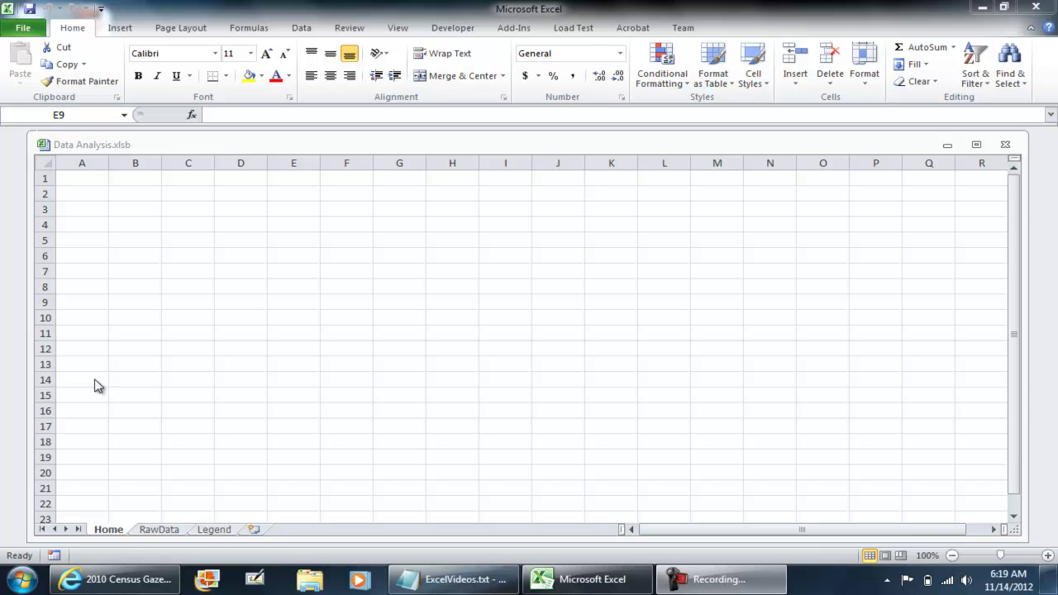
Switch to the RawData sheet and review the Arizona district census cells, ending back at A1.
left_click(152, 526)
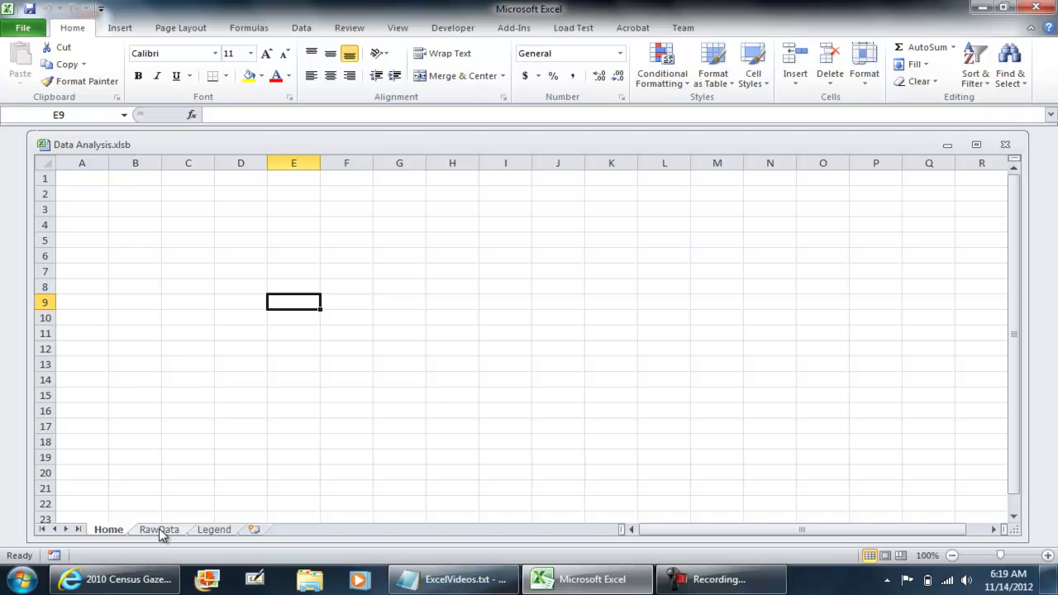
left_click(160, 530)
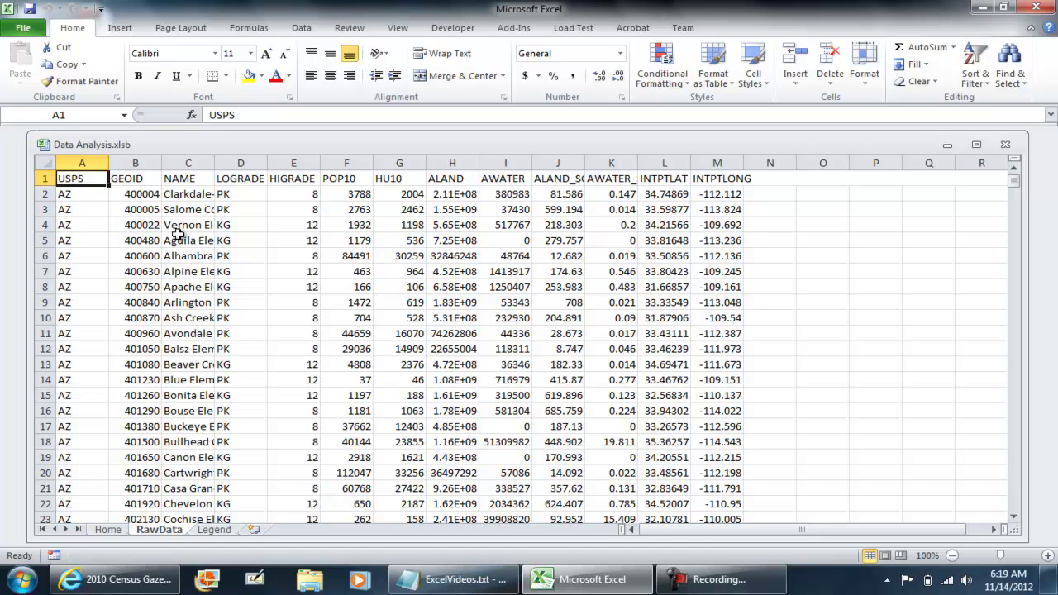
left_click_drag(157, 241, 411, 343)
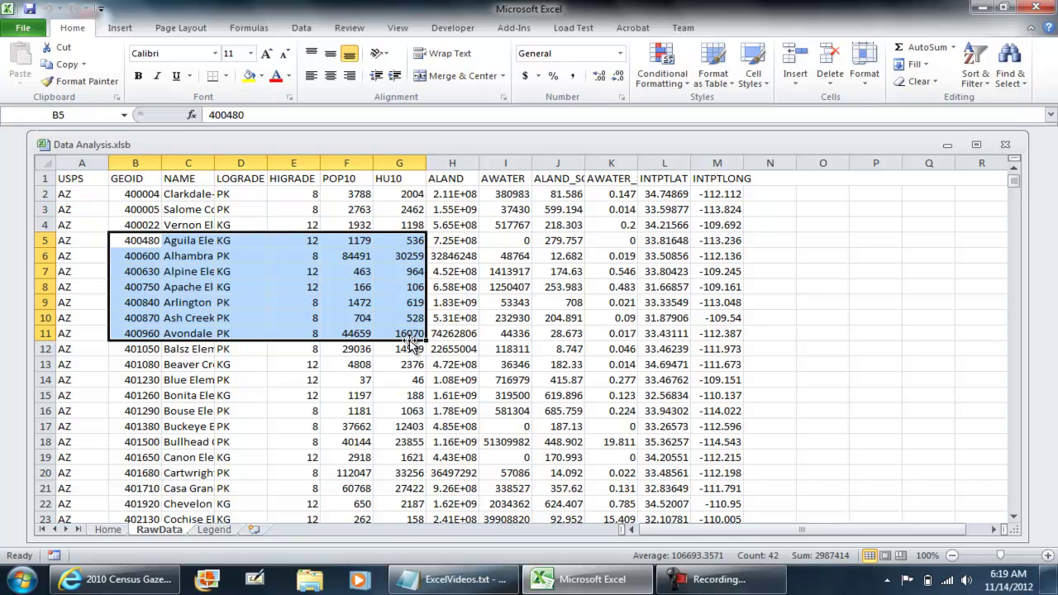
left_click(382, 364)
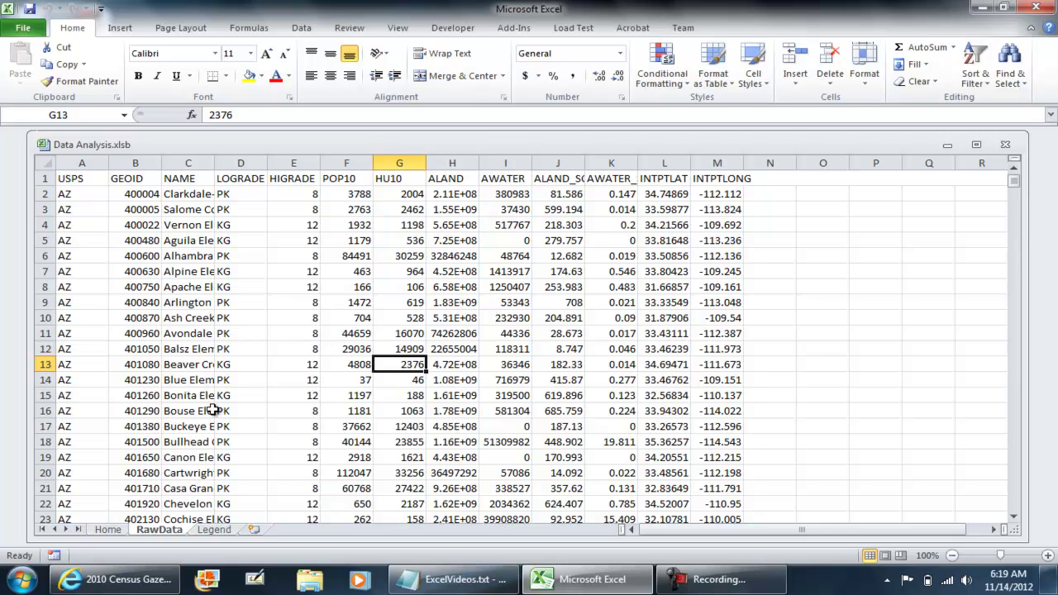
left_click(182, 443)
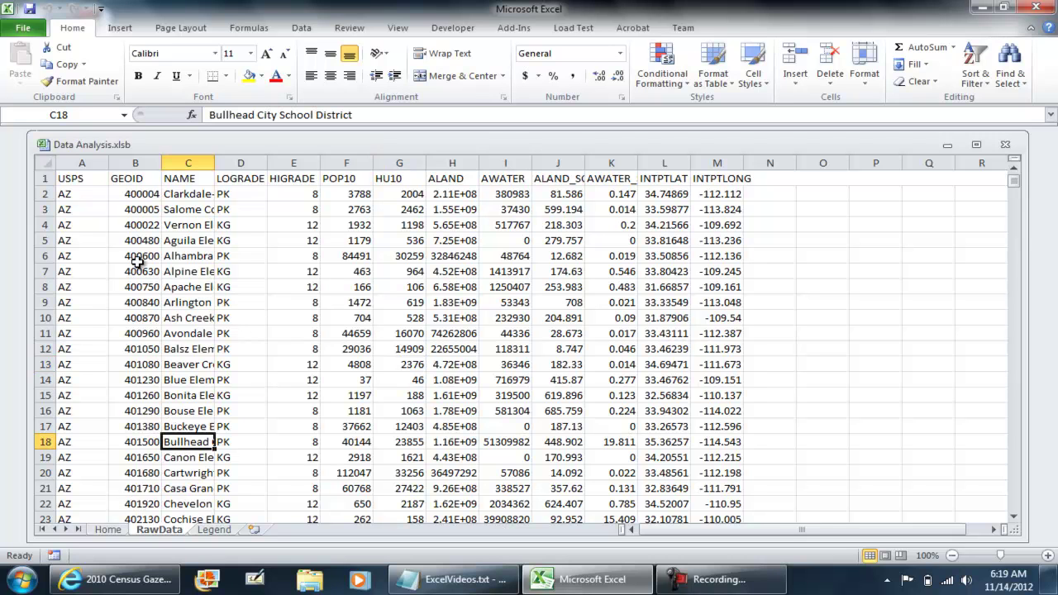
left_click(87, 179)
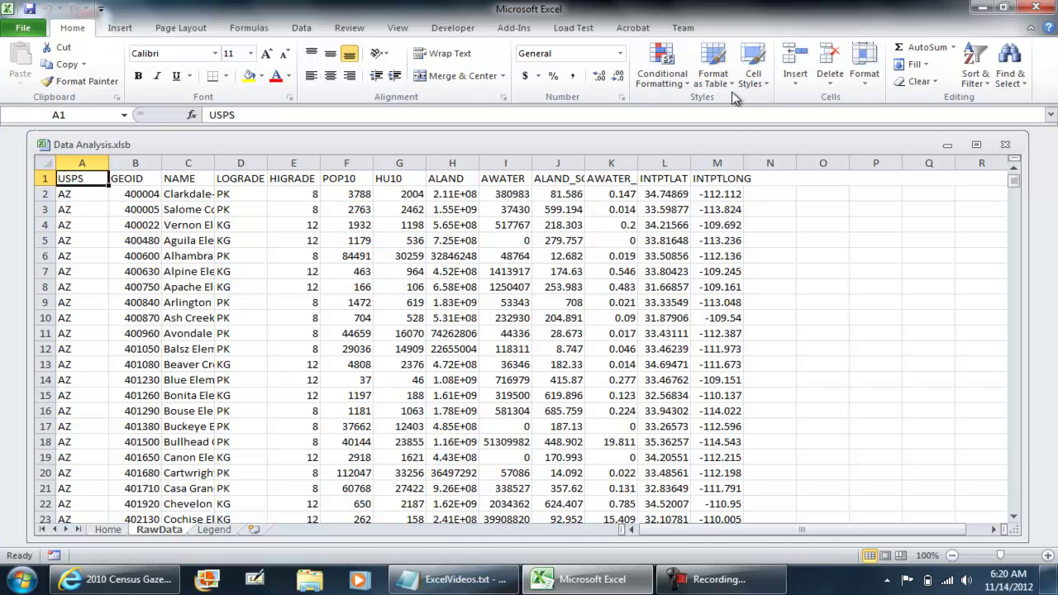
Format the RawData range as a table with Table Style Light 9 and headers.
left_click(708, 84)
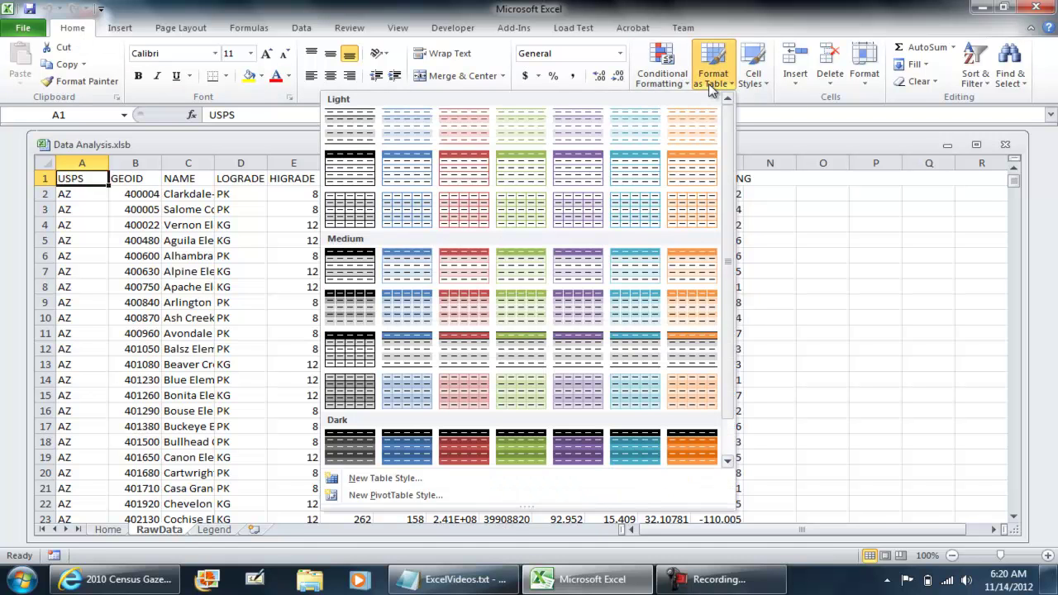
left_click(405, 172)
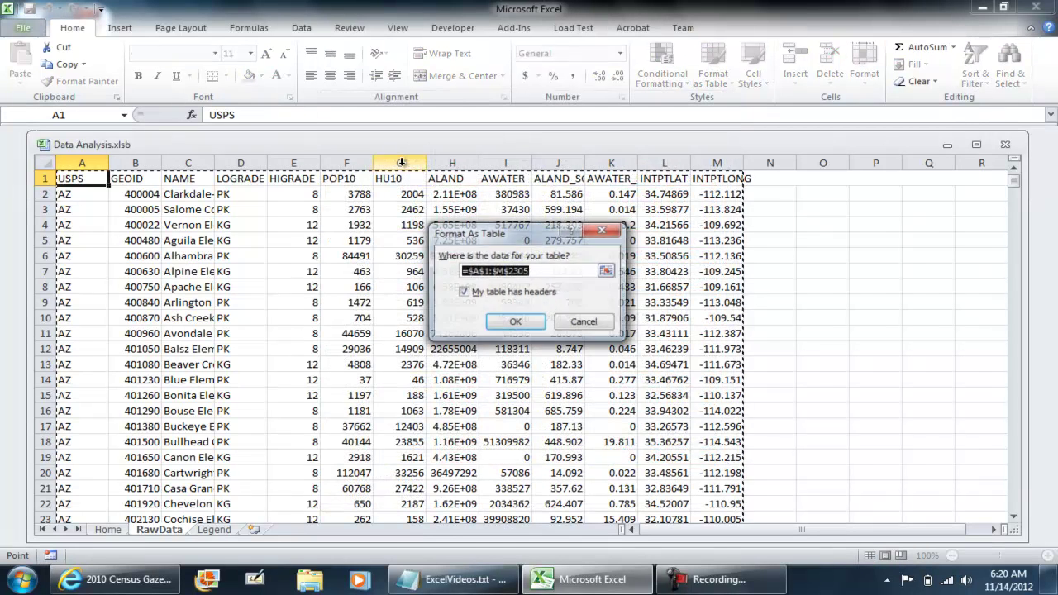
left_click(515, 323)
left_click(566, 331)
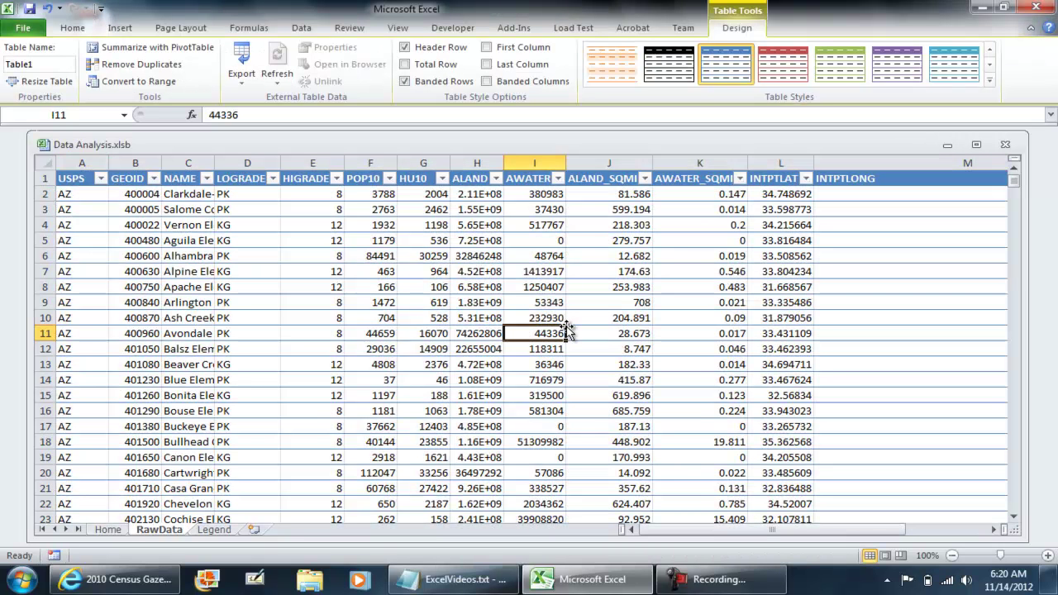
key("Up")
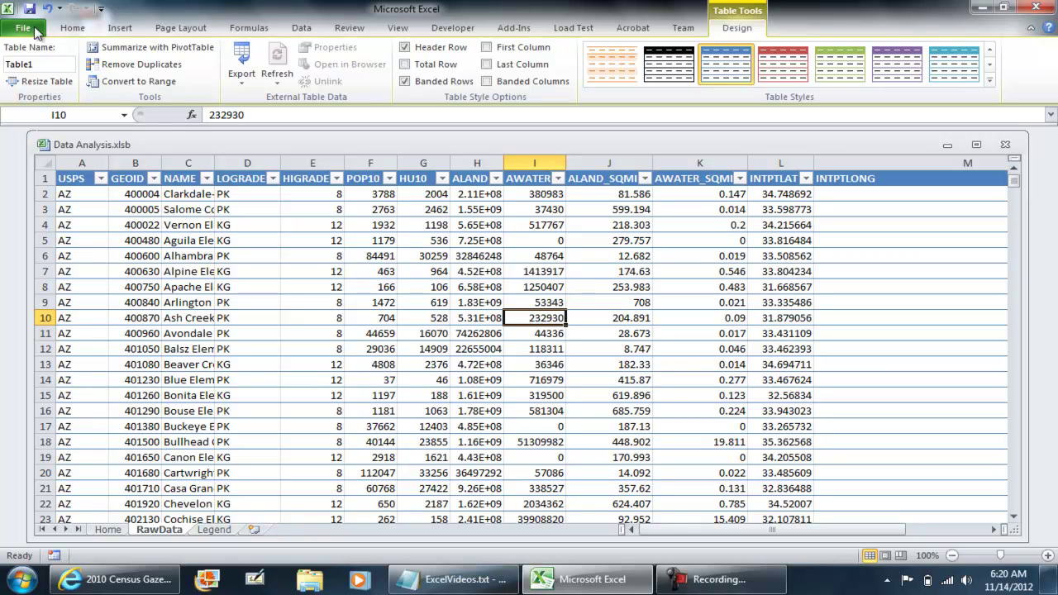
Rename the new table to SchoolData.
left_click(45, 64)
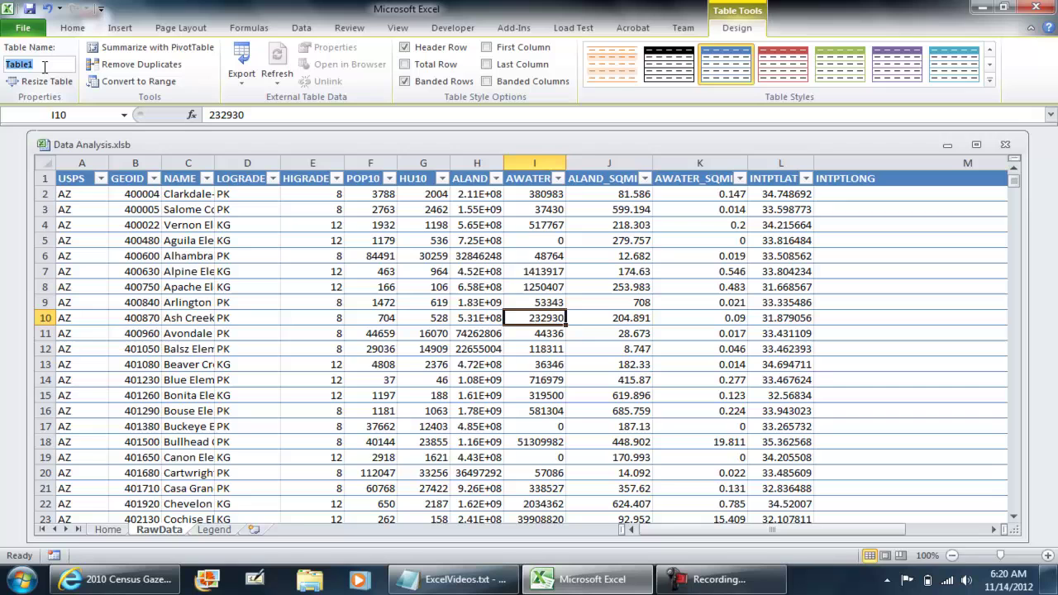
type("SchoolData")
left_click(311, 256)
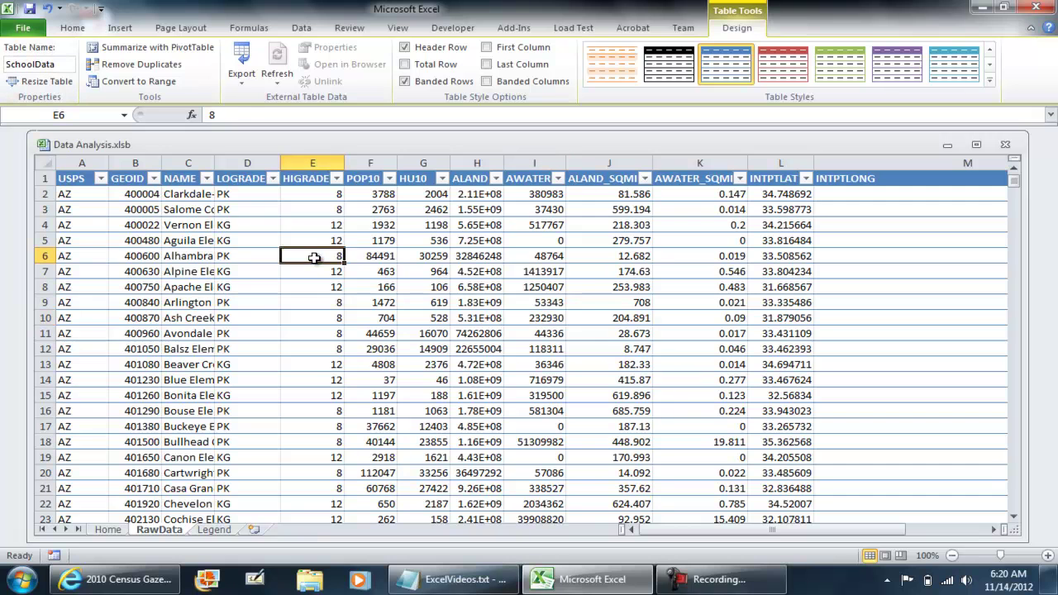
left_click(464, 231)
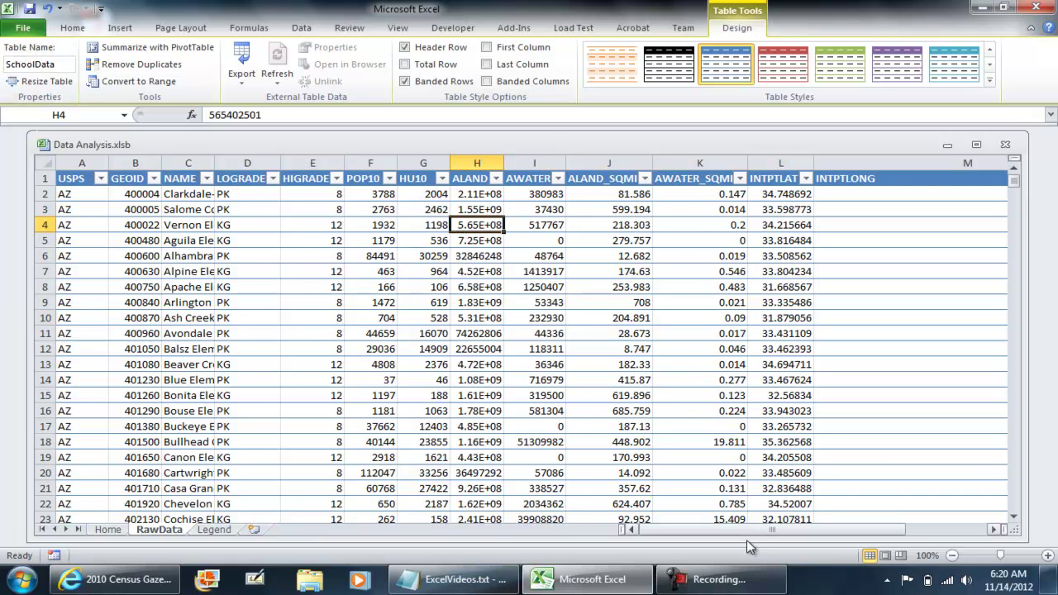
left_click_drag(750, 533, 525, 526)
Run the ImportData macro from the Developer macros list.
left_click(301, 28)
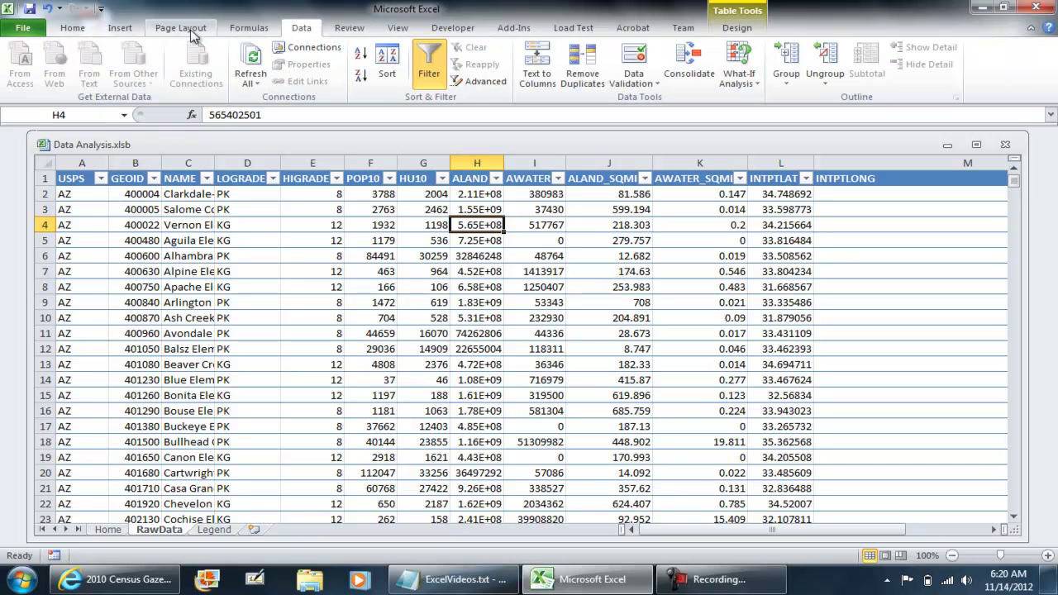
left_click(466, 31)
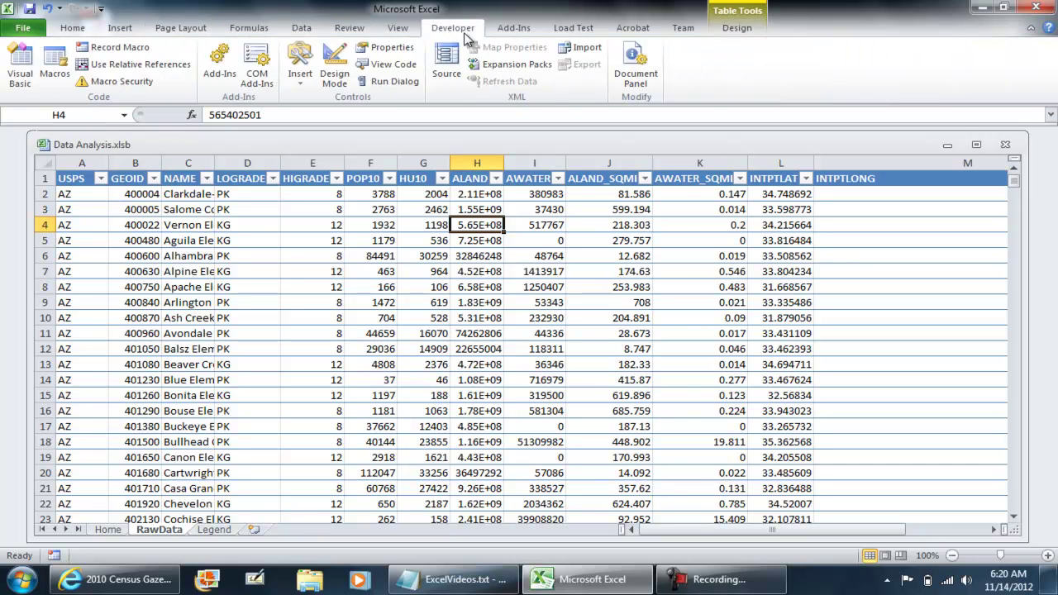
left_click(54, 62)
left_click(643, 189)
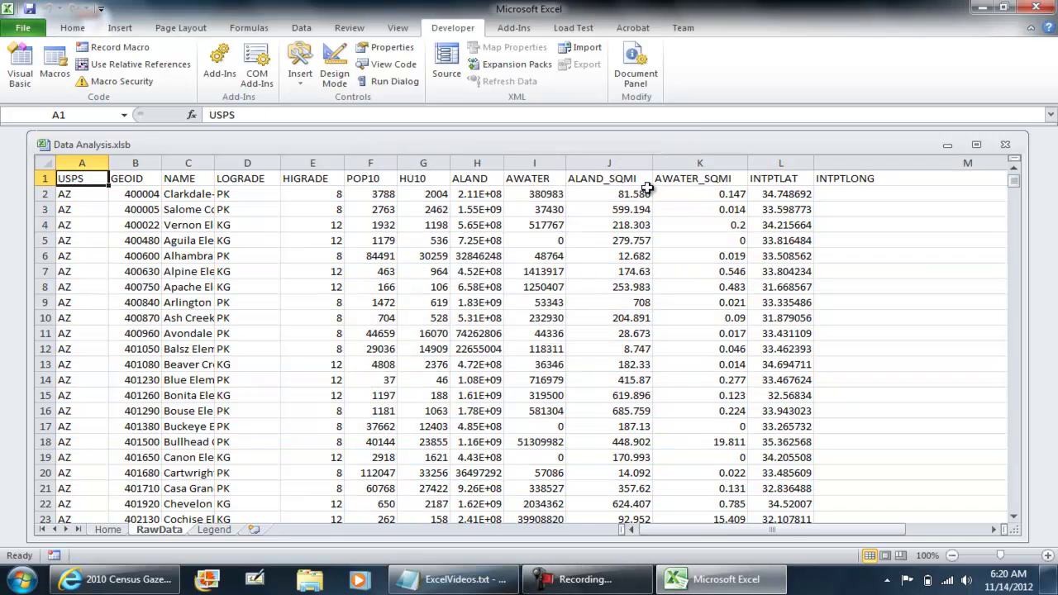
Inspect the refreshed RawData cells, now a plain range without table formatting.
left_click(585, 246)
left_click(413, 258)
left_click(277, 241)
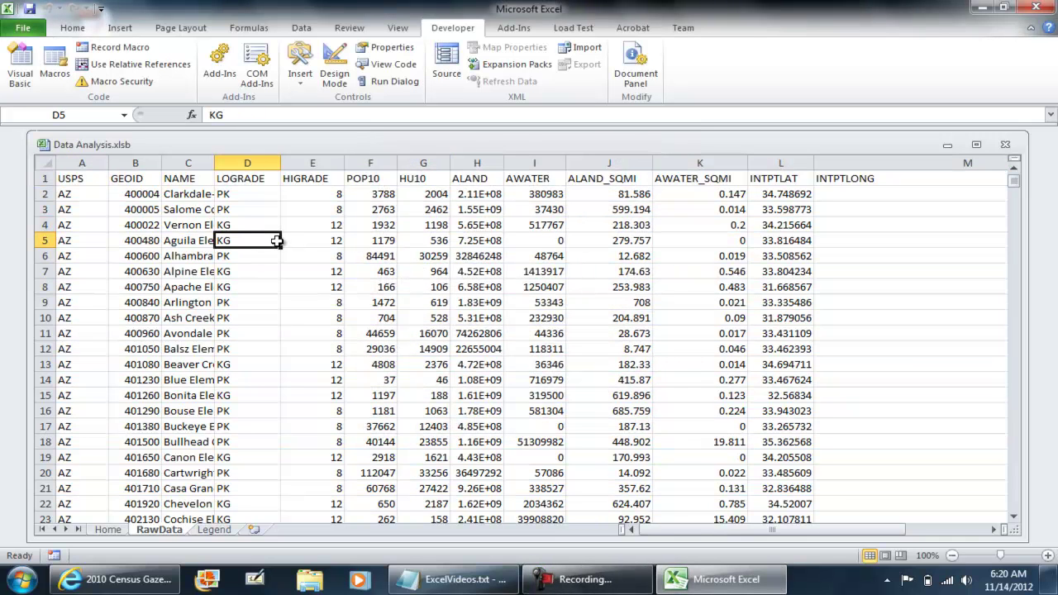
left_click(177, 241)
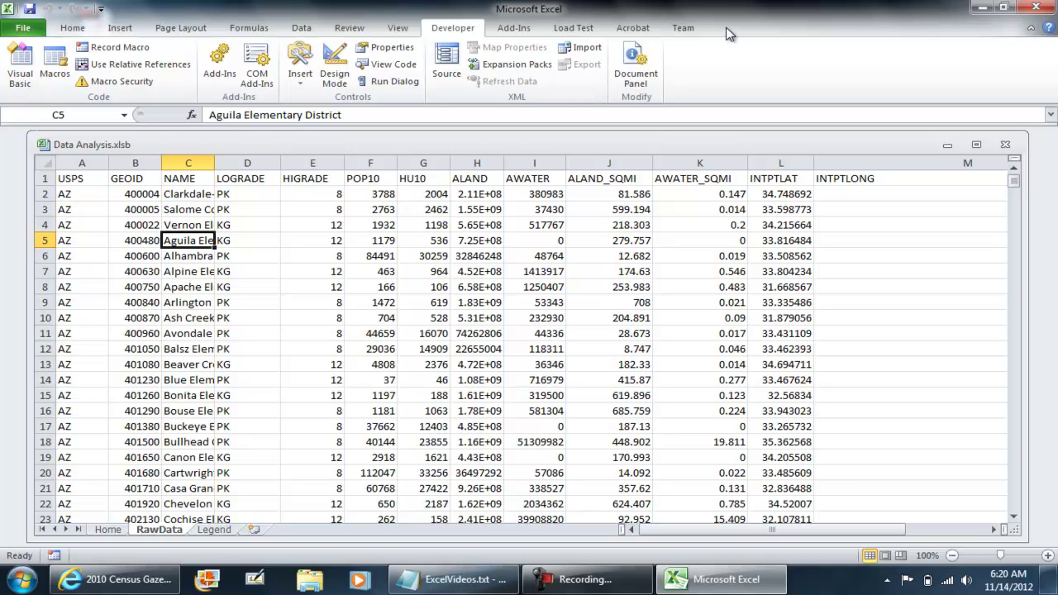
left_click(154, 227)
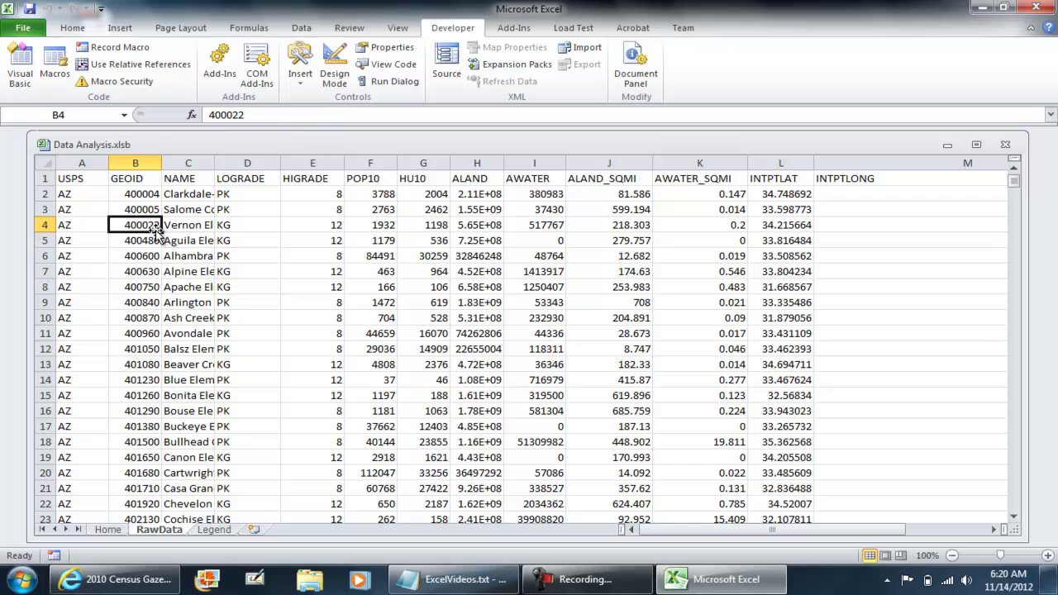
Open the ImportData macro code and compare its cleared range with RawData headers A1 through M1.
left_click(66, 71)
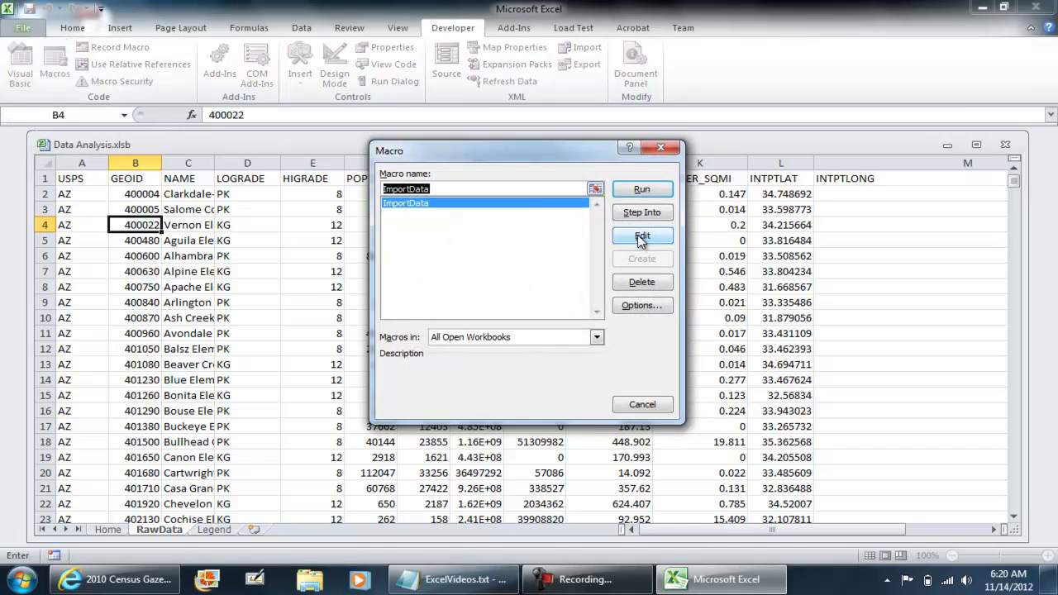
left_click(637, 235)
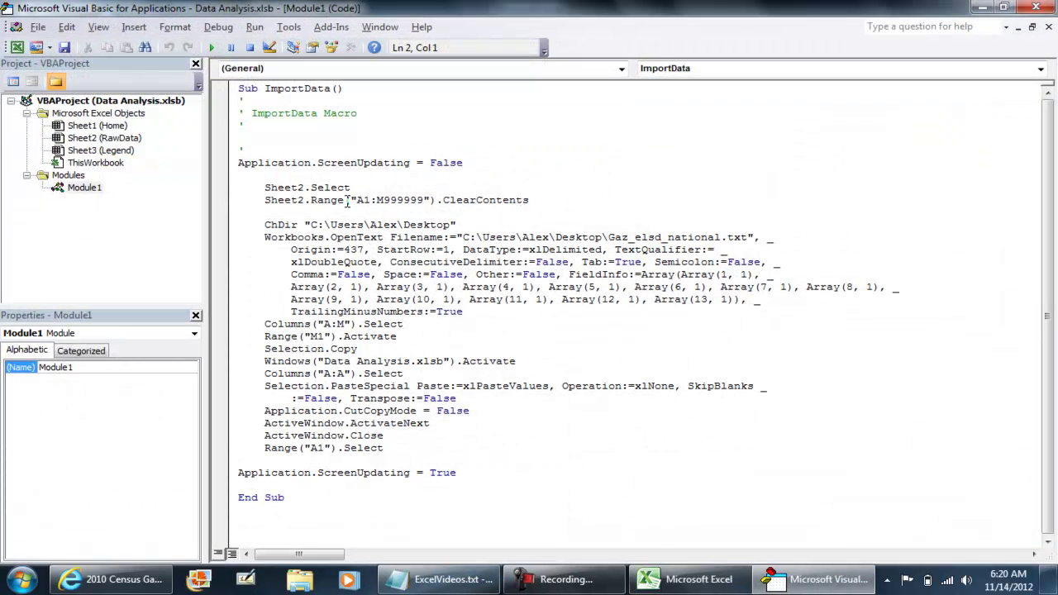
double_click(367, 204)
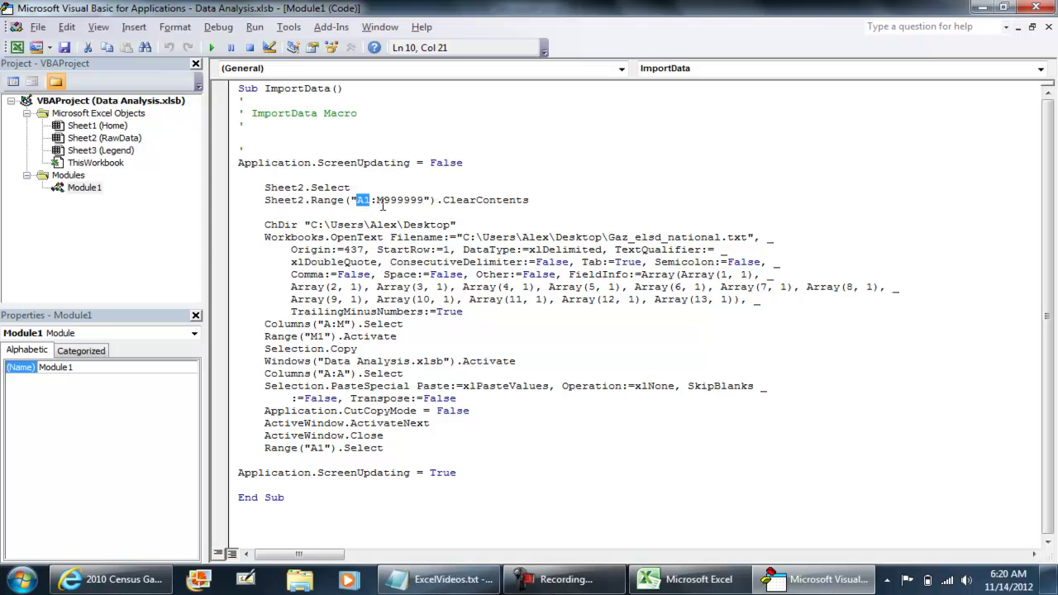
key("alt+Tab")
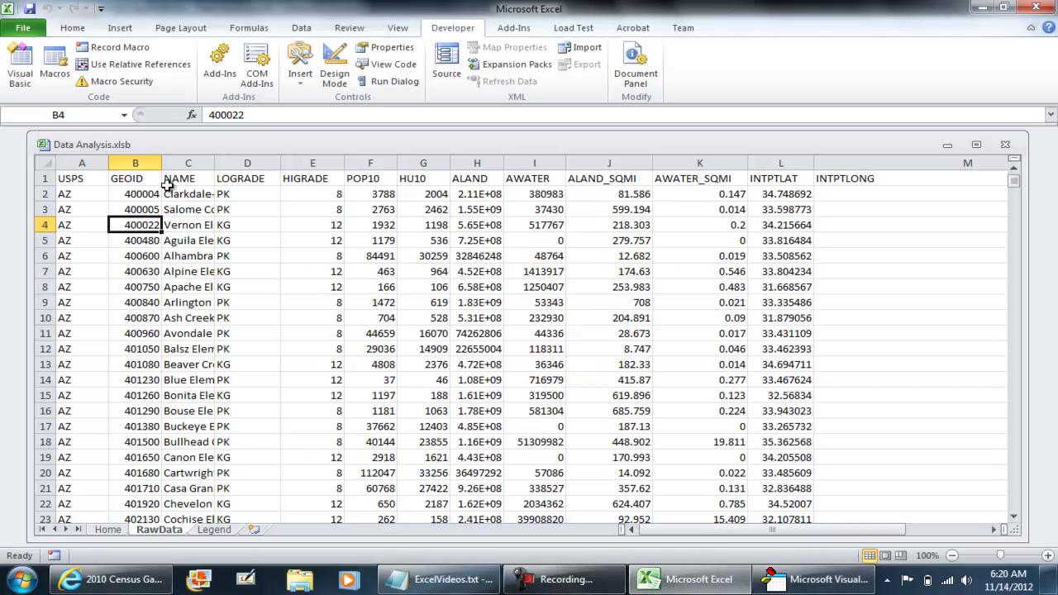
left_click_drag(66, 195, 90, 175)
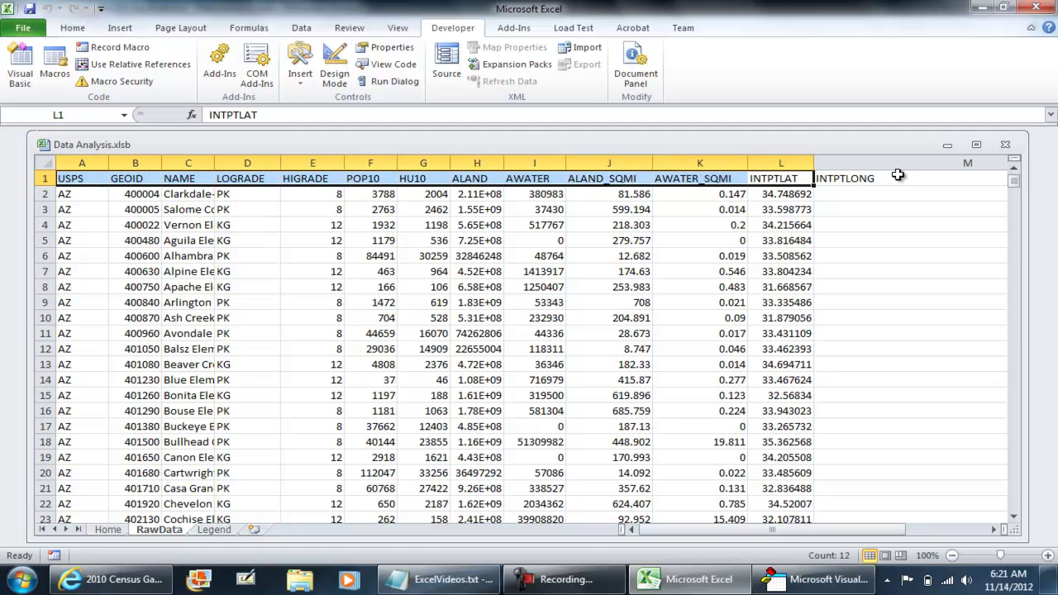
left_click(909, 178)
key("alt+Tab")
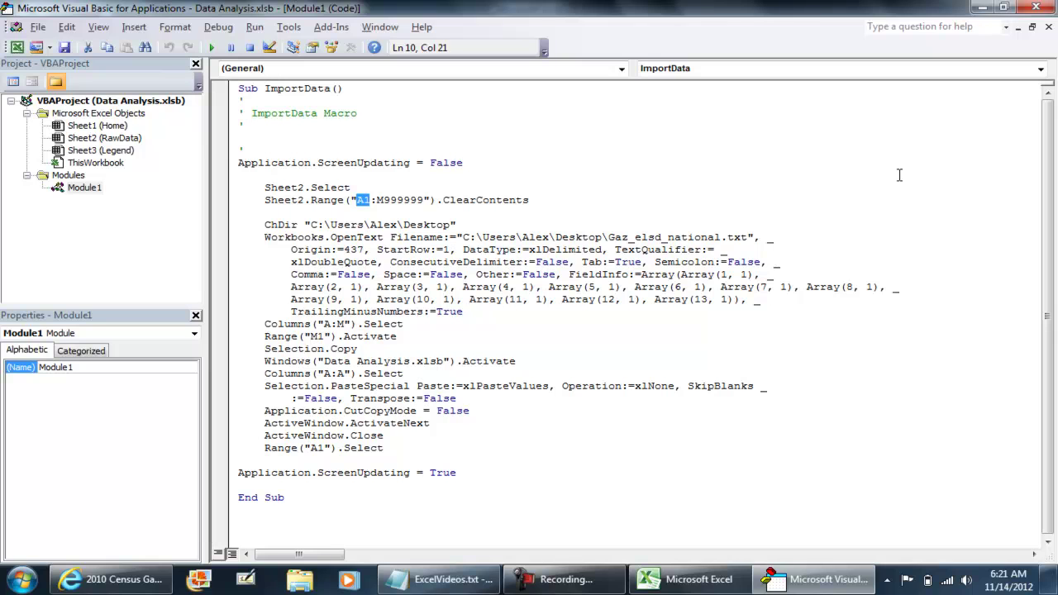
Change the cleared range start from A1 to B1 and check the columns in Excel.
key("Right")
key("BackSpace")
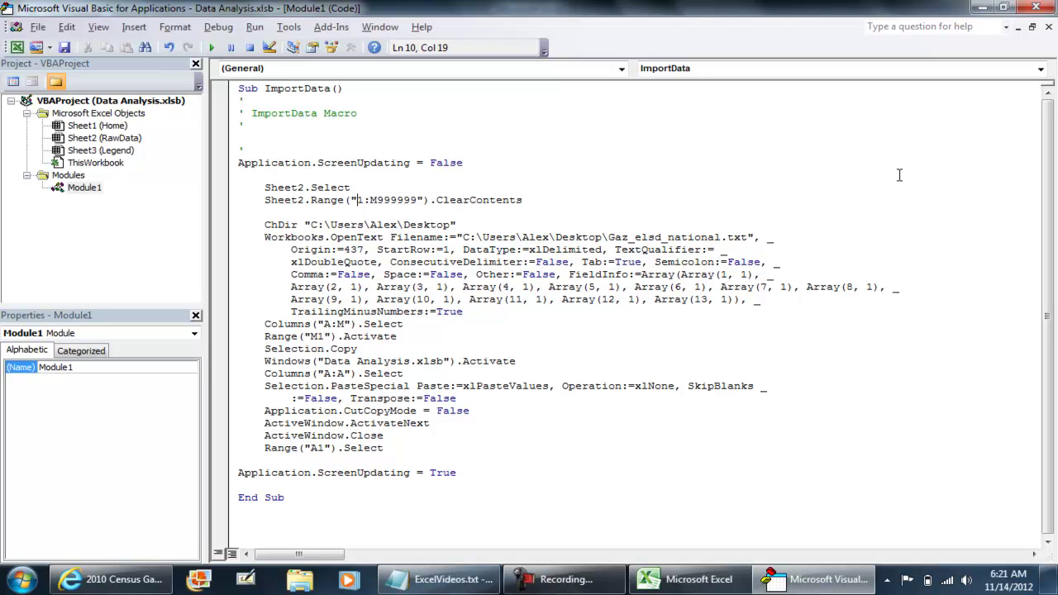
type("B")
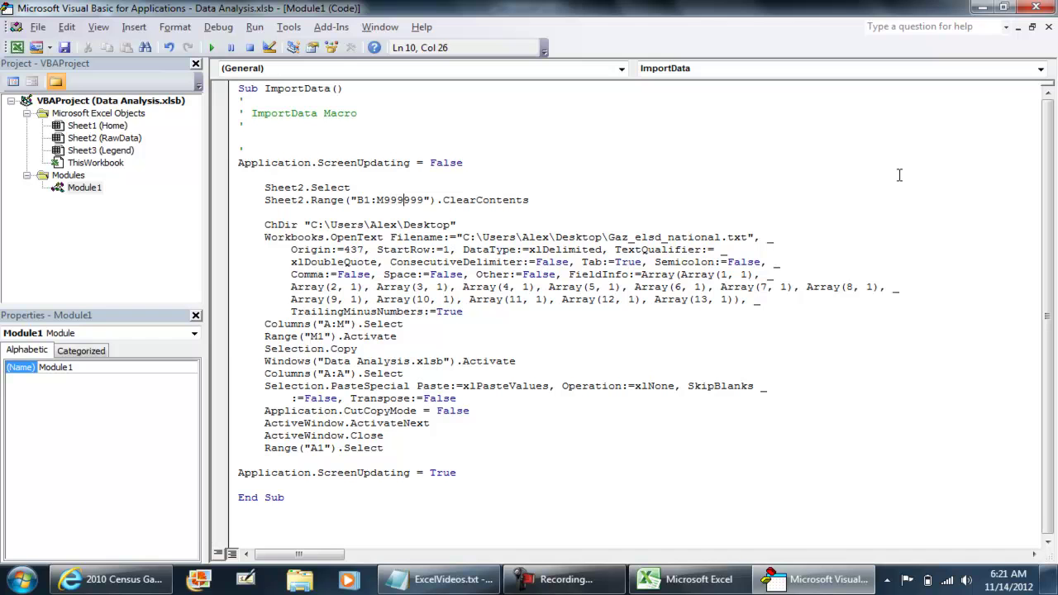
key("alt+Tab")
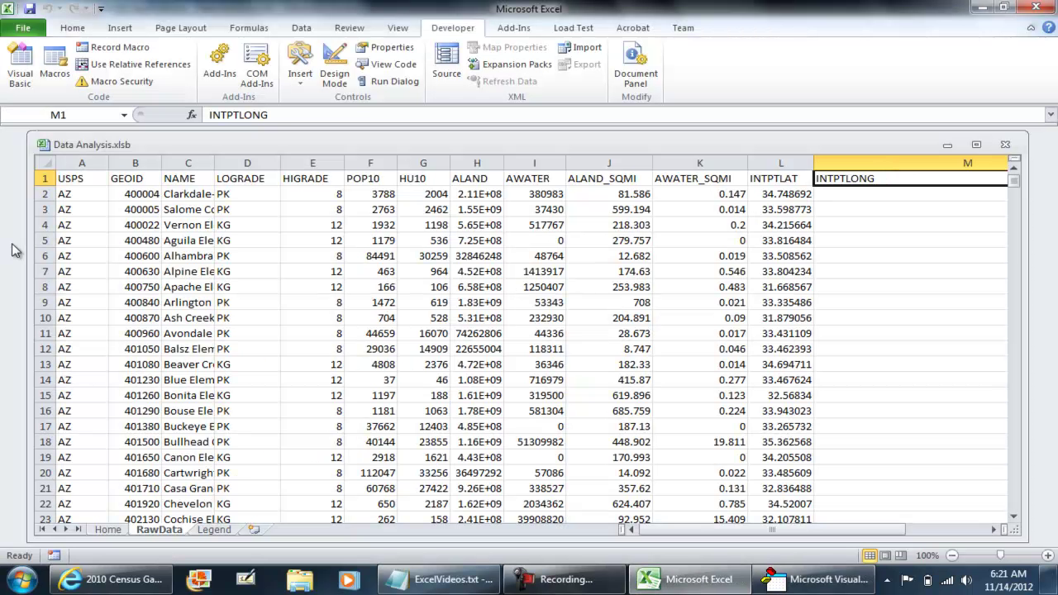
left_click_drag(81, 163, 745, 170)
left_click(702, 225)
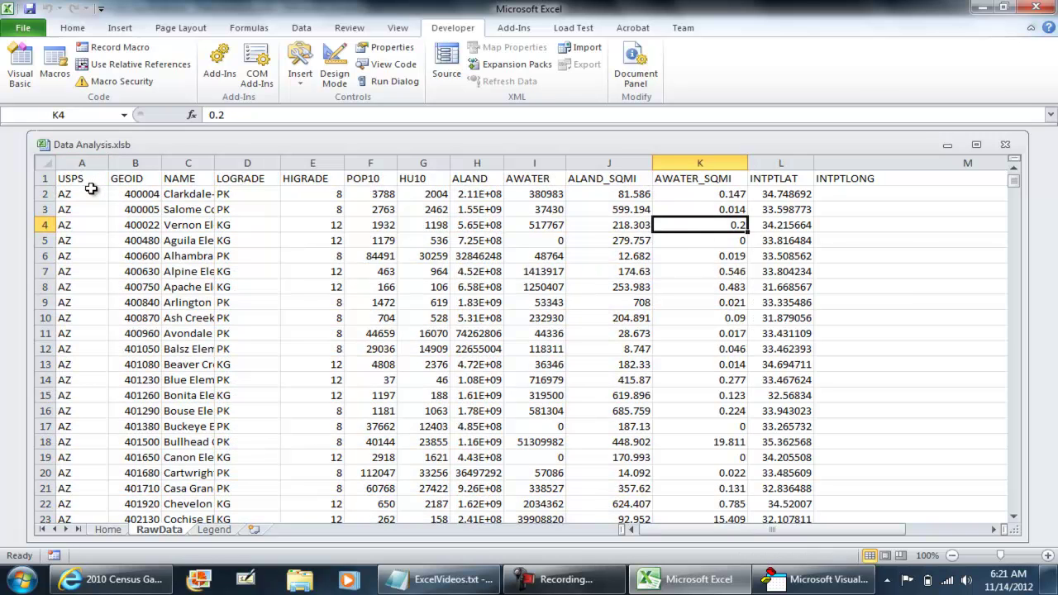
key("alt+Tab")
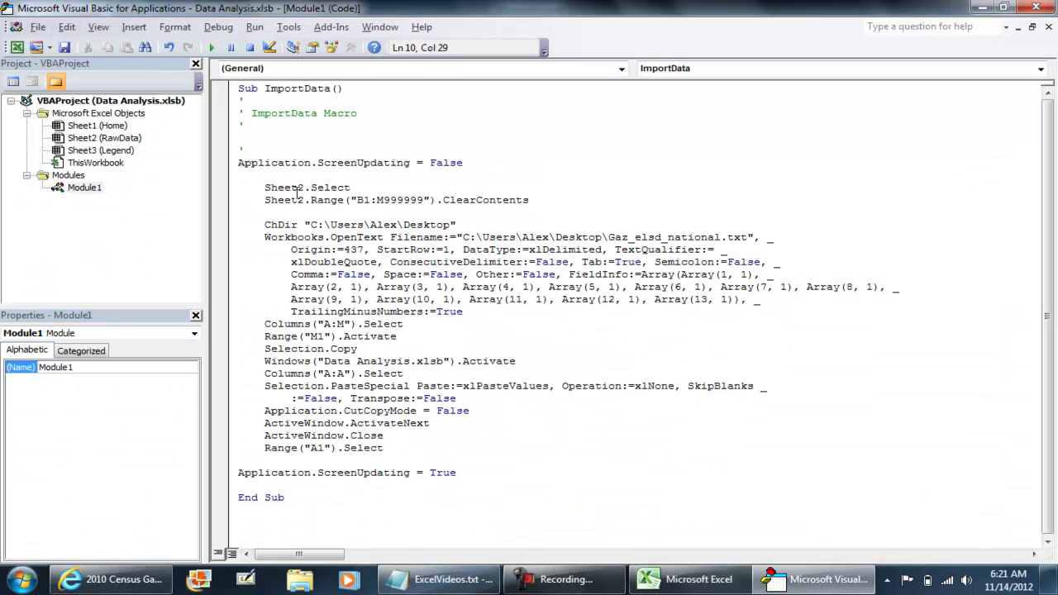
Change the macro's cleared range start to B2, then review the imported rows.
key("BackSpace")
type("2")
key("alt+Tab")
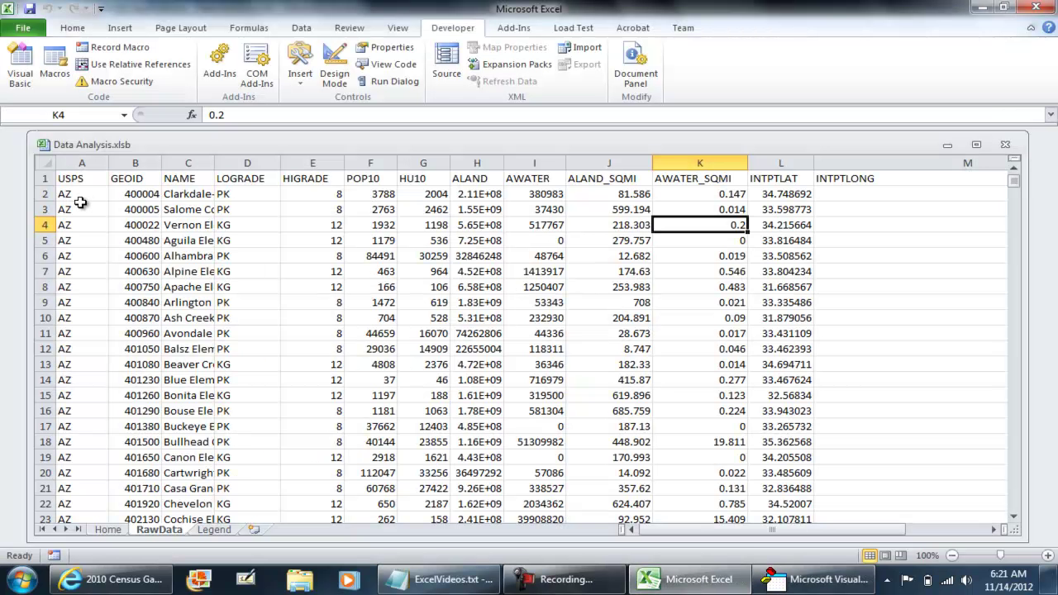
left_click_drag(78, 201, 844, 406)
left_click(721, 331)
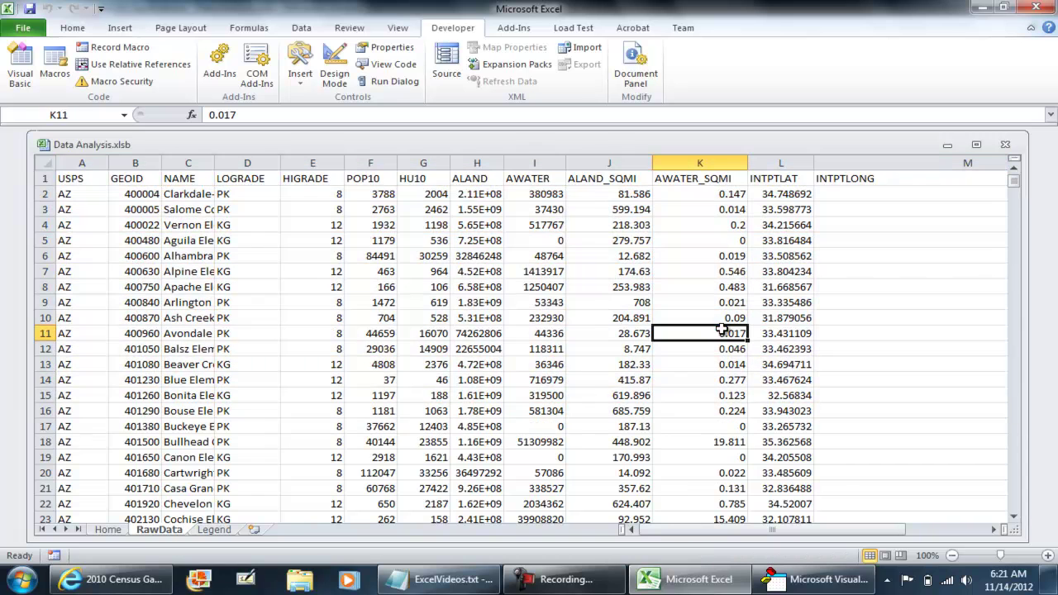
From A1, apply a blue banded table style with headers and type the name SchoolData.
left_click(78, 178)
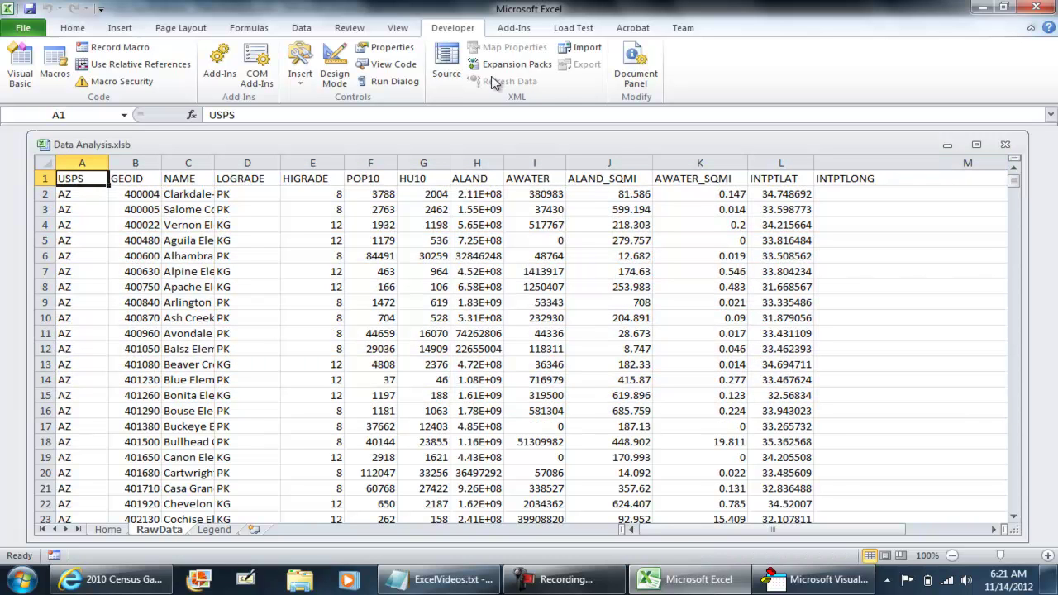
left_click(73, 28)
left_click(652, 78)
left_click(712, 77)
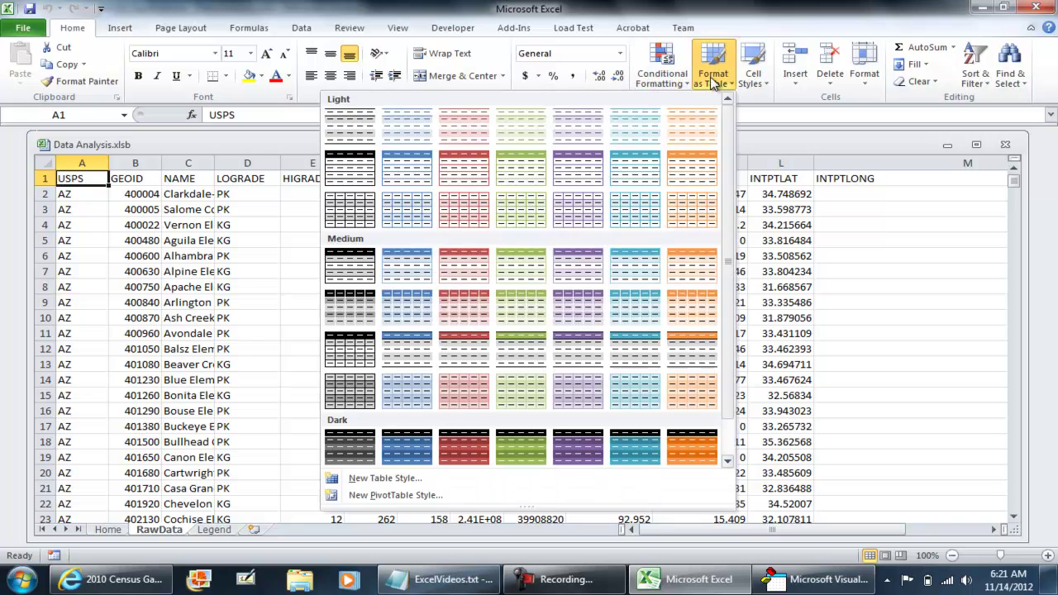
left_click(391, 159)
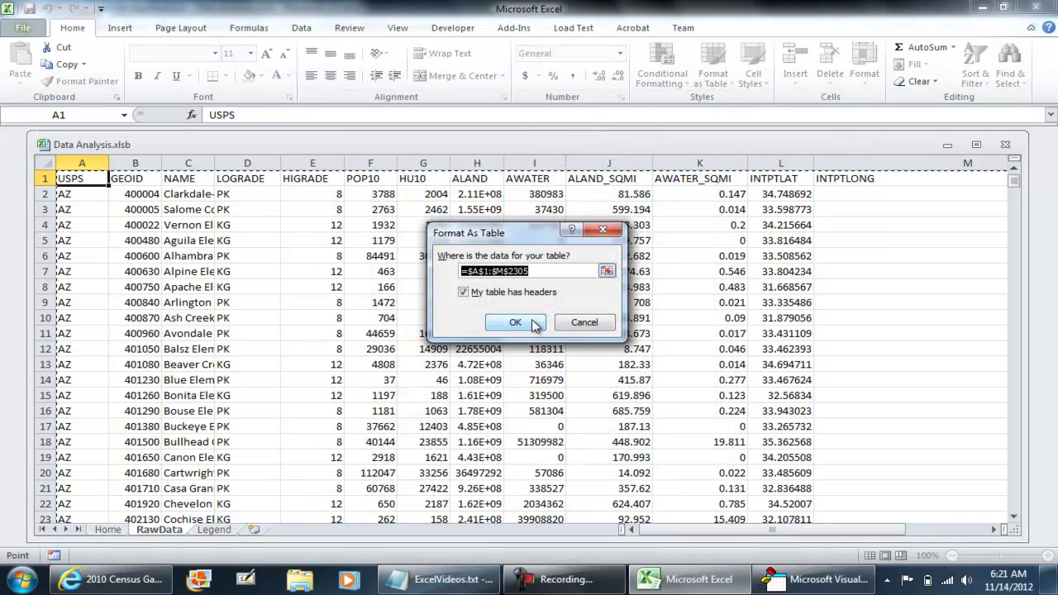
left_click(517, 323)
left_click(45, 64)
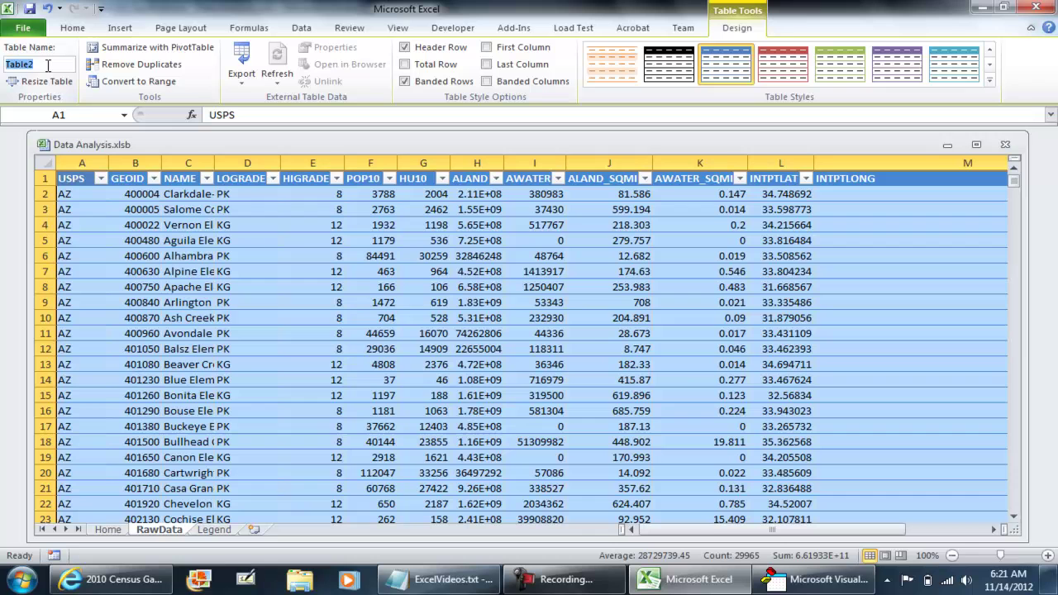
type("SchoolData")
Commit the SchoolData table name and re-run the ImportData macro.
left_click(477, 286)
left_click(301, 28)
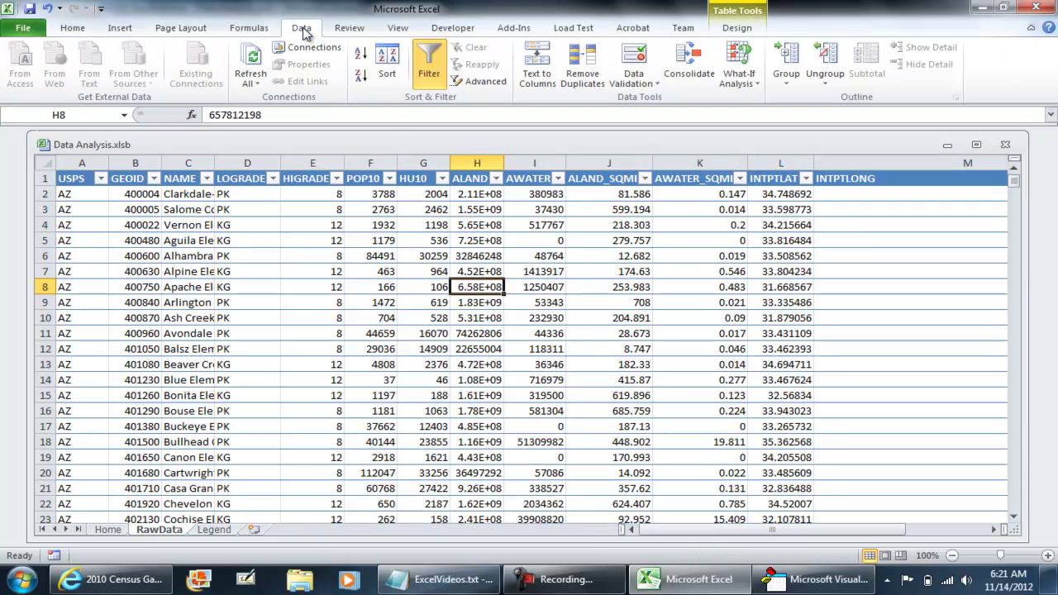
left_click(436, 30)
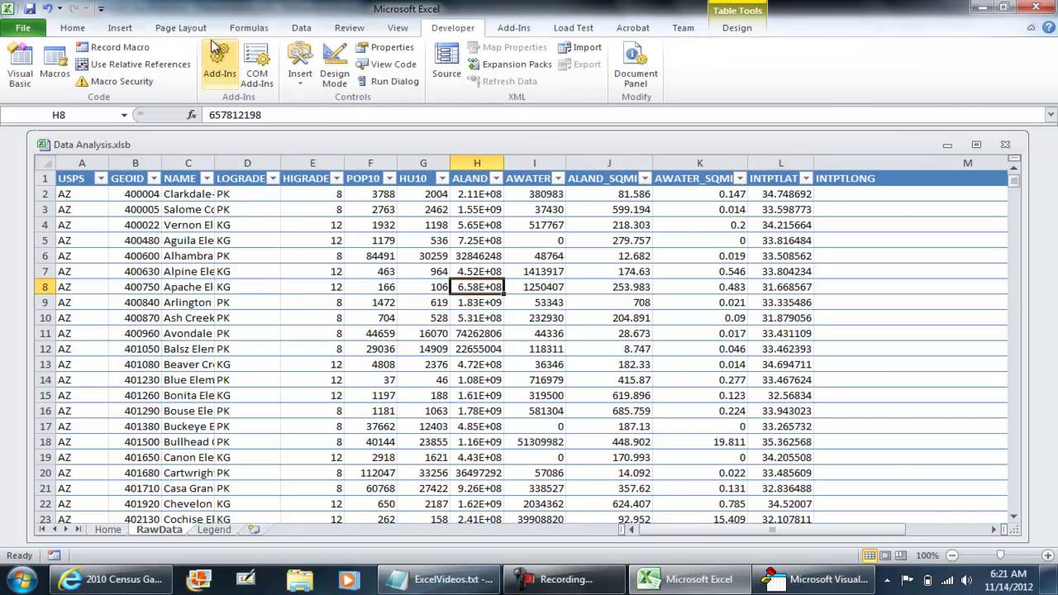
left_click(55, 59)
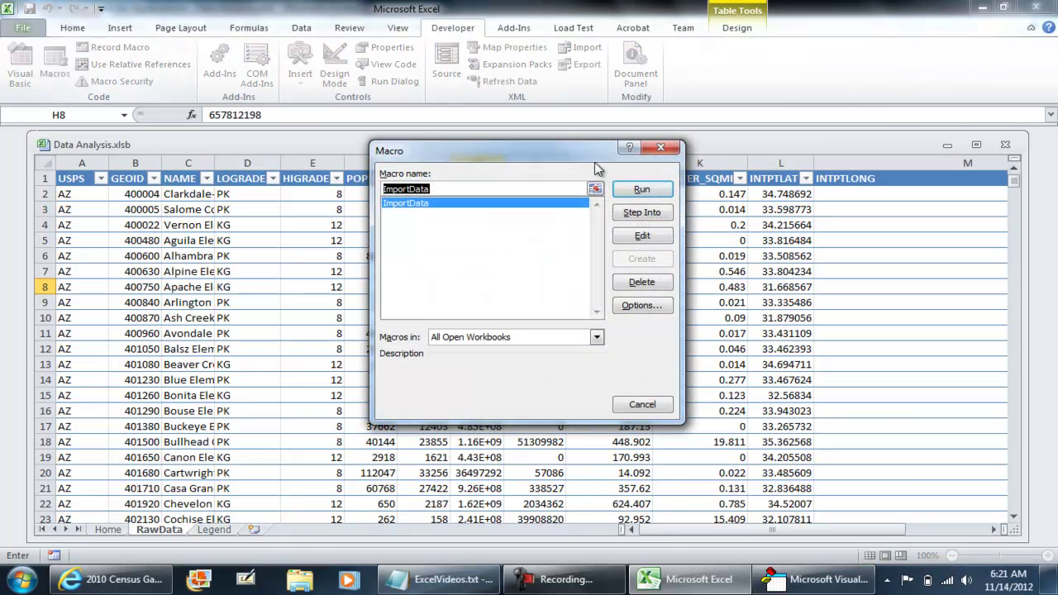
left_click(640, 190)
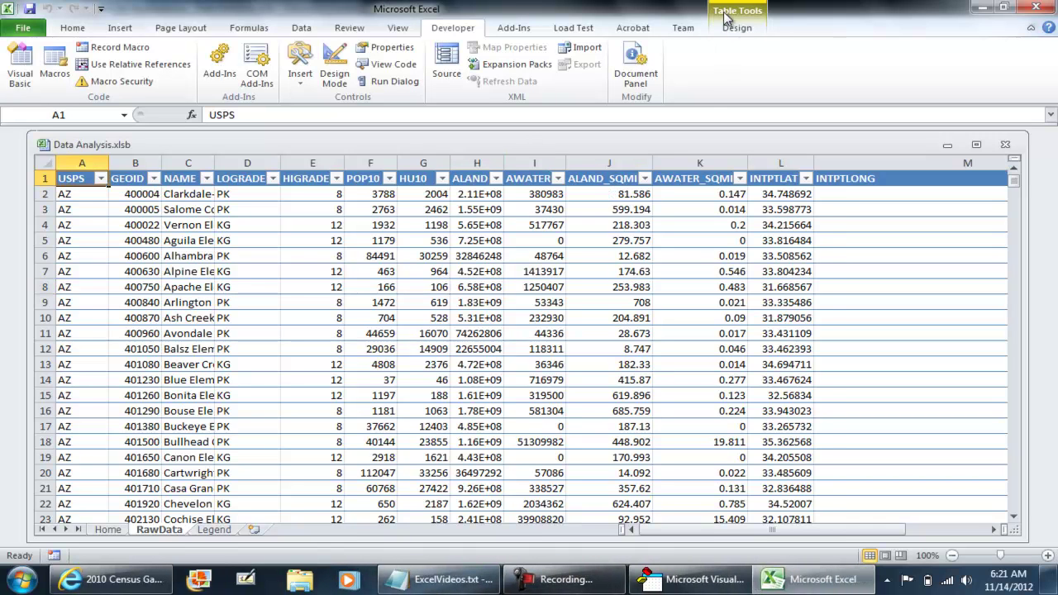
Confirm the table is still named SchoolData and select its first data row.
key("Down")
key("Down")
key("Down")
key("Down")
key("Down")
key("Right")
key("Right")
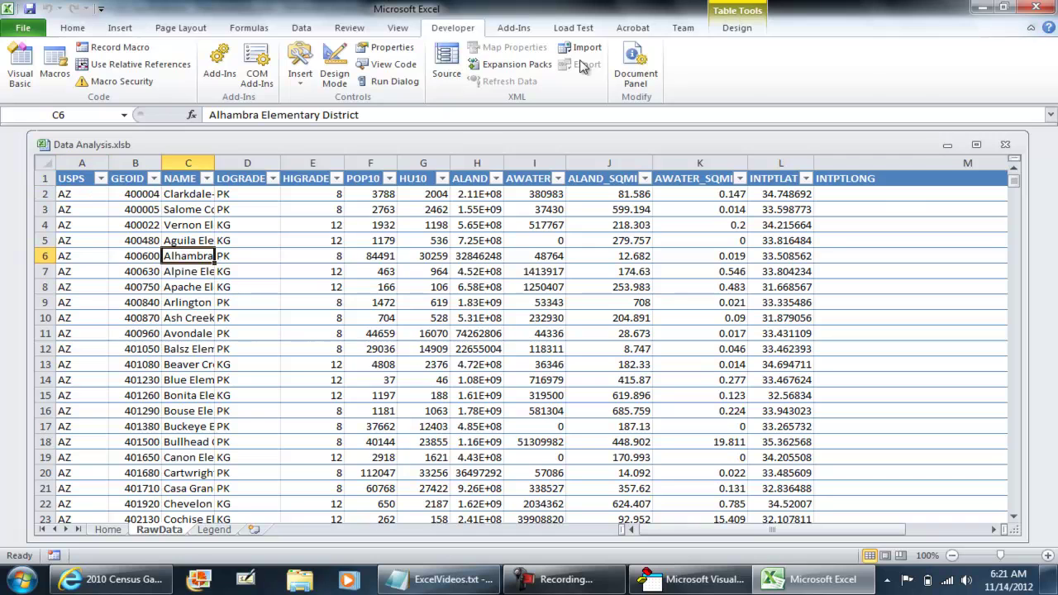
left_click(759, 10)
left_click(286, 225)
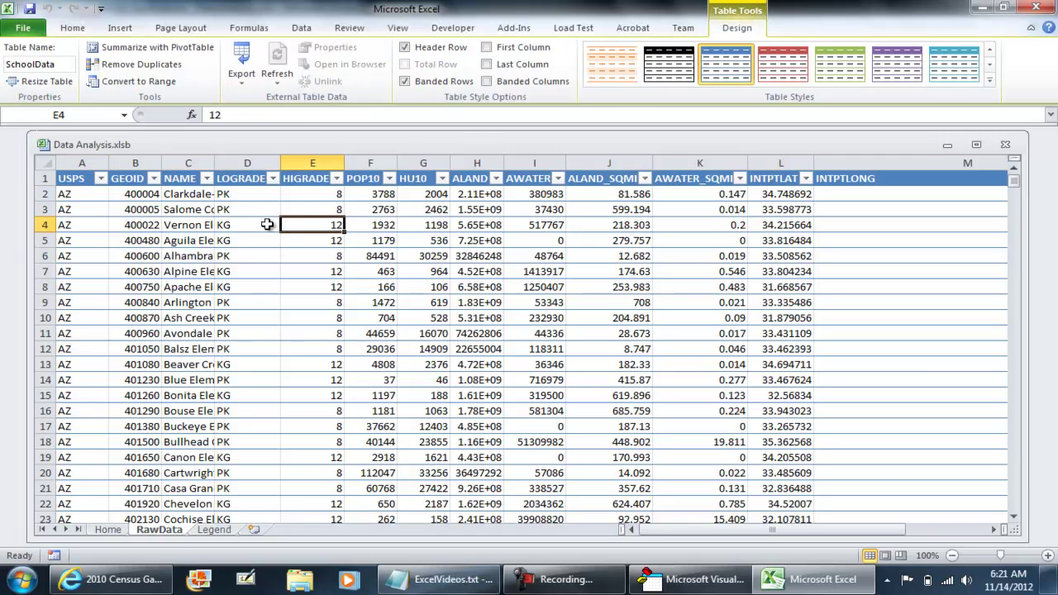
left_click(112, 210)
left_click(88, 196)
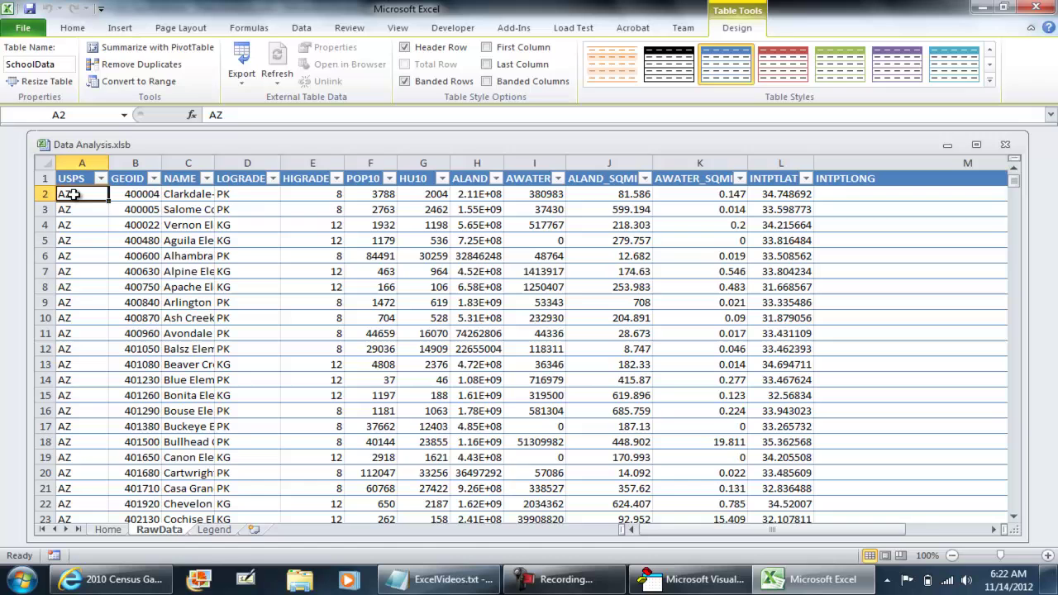
left_click(41, 193)
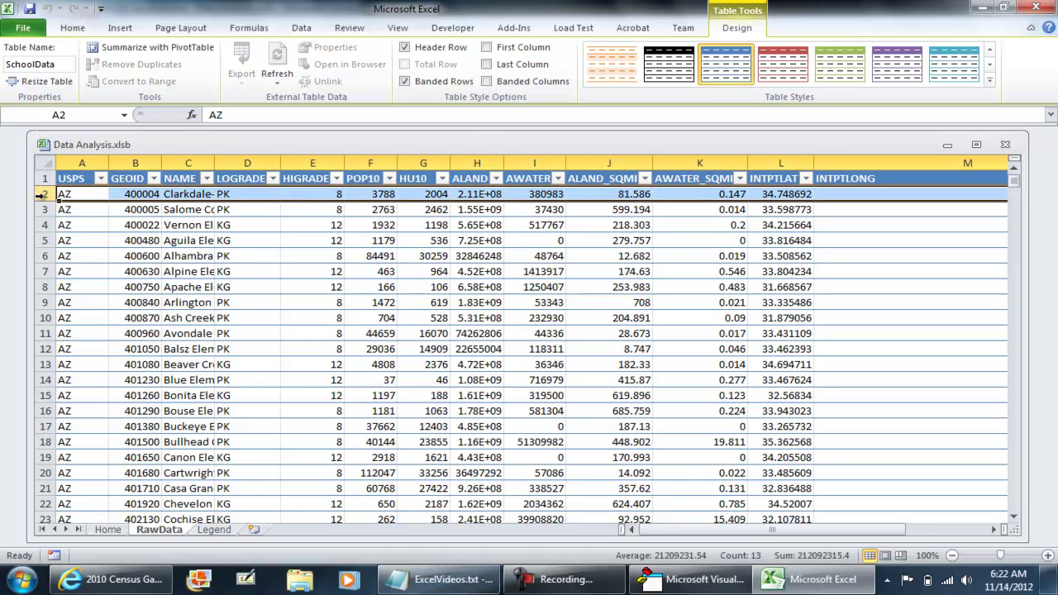
Select every SchoolData data row and clear their contents.
key("ctrl+shift+Down")
right_click(329, 318)
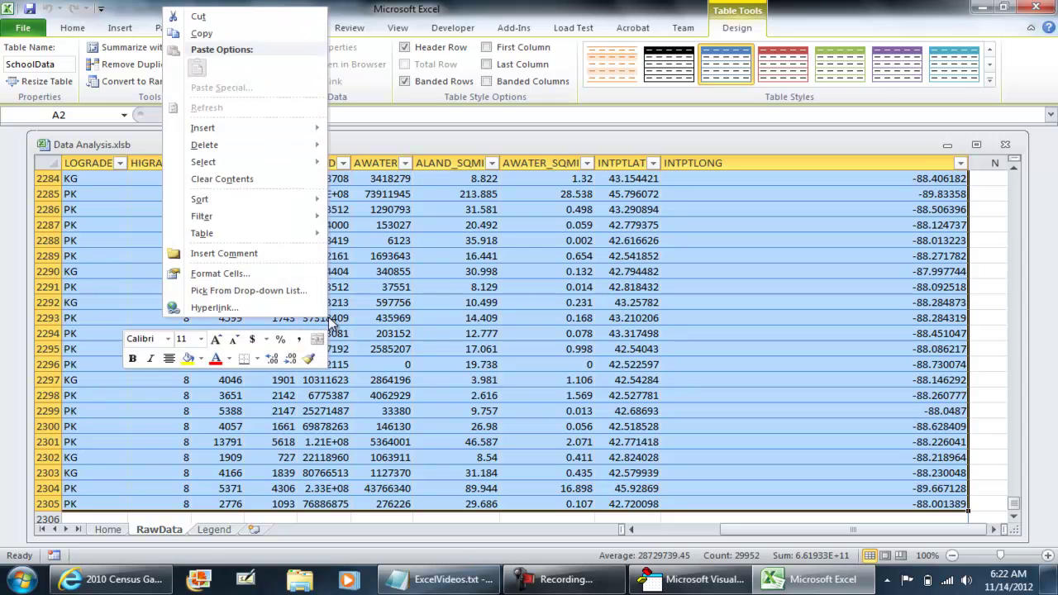
left_click(228, 179)
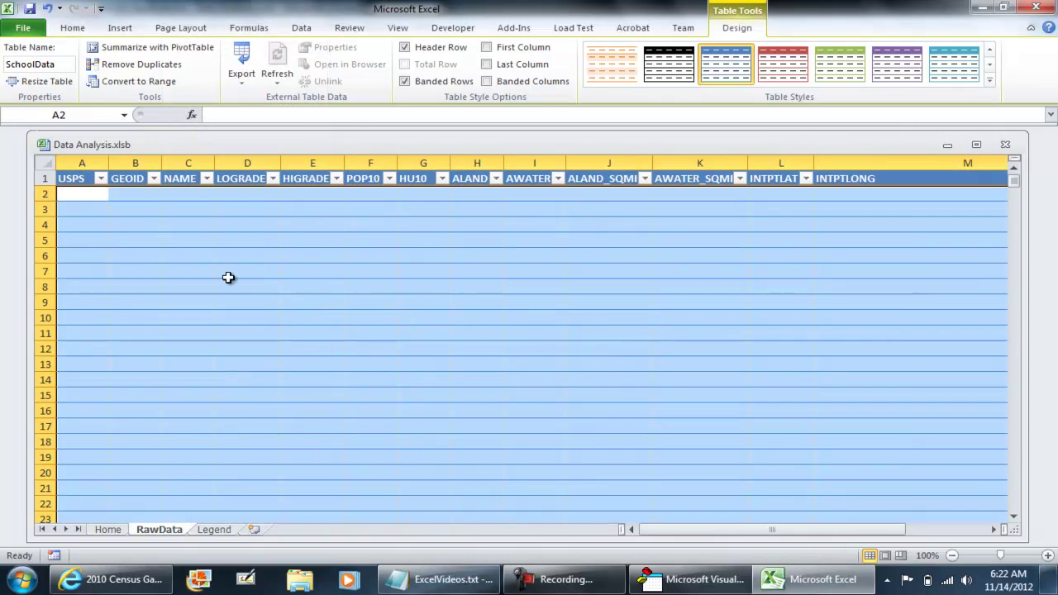
left_click(227, 275)
left_click(88, 194)
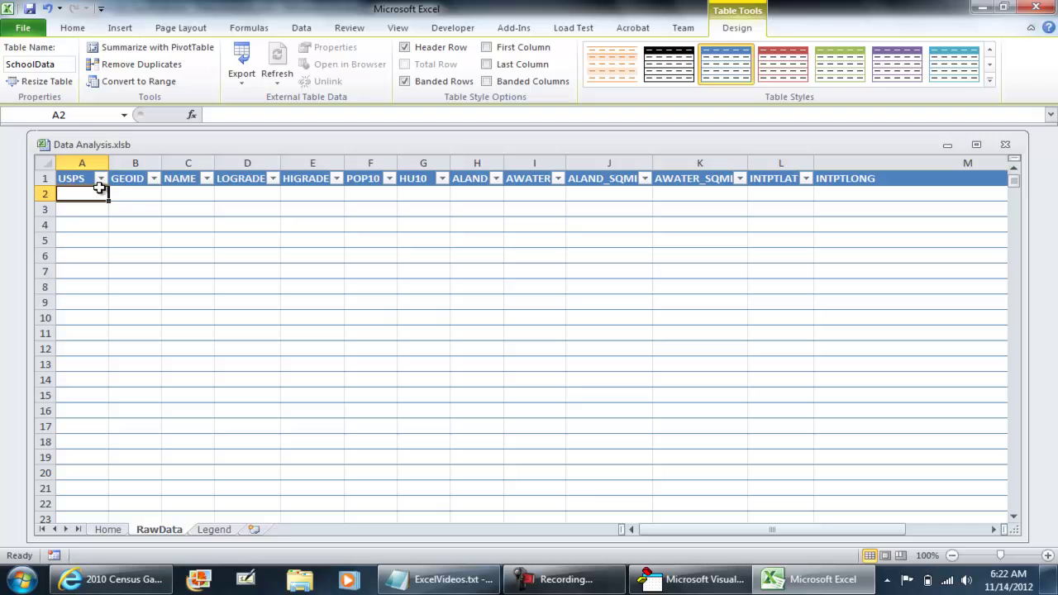
Re-run ImportData and confirm the refilled table is still named SchoolData.
left_click(454, 28)
left_click(53, 66)
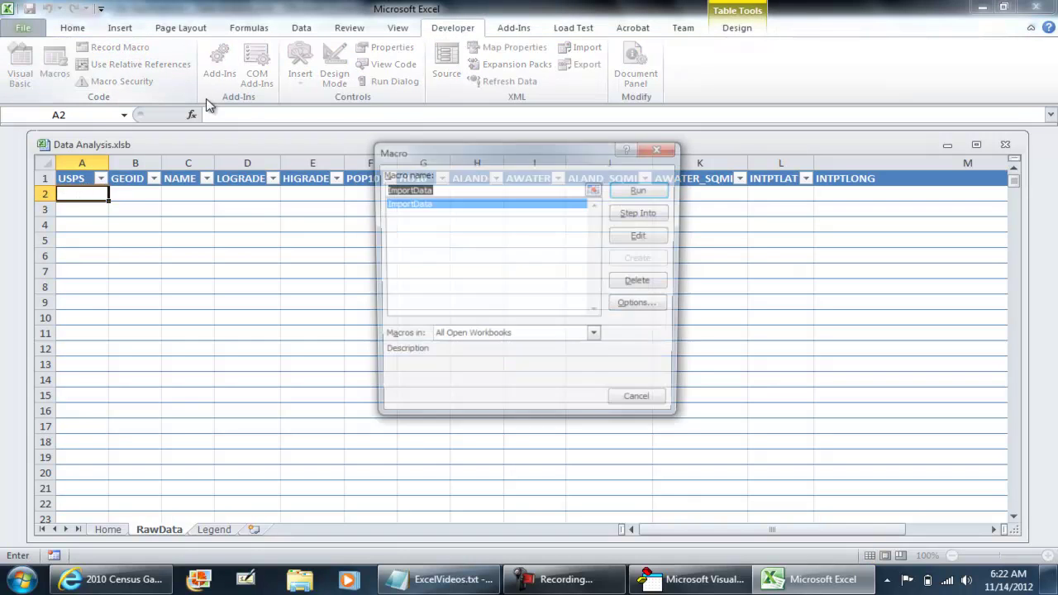
left_click(633, 184)
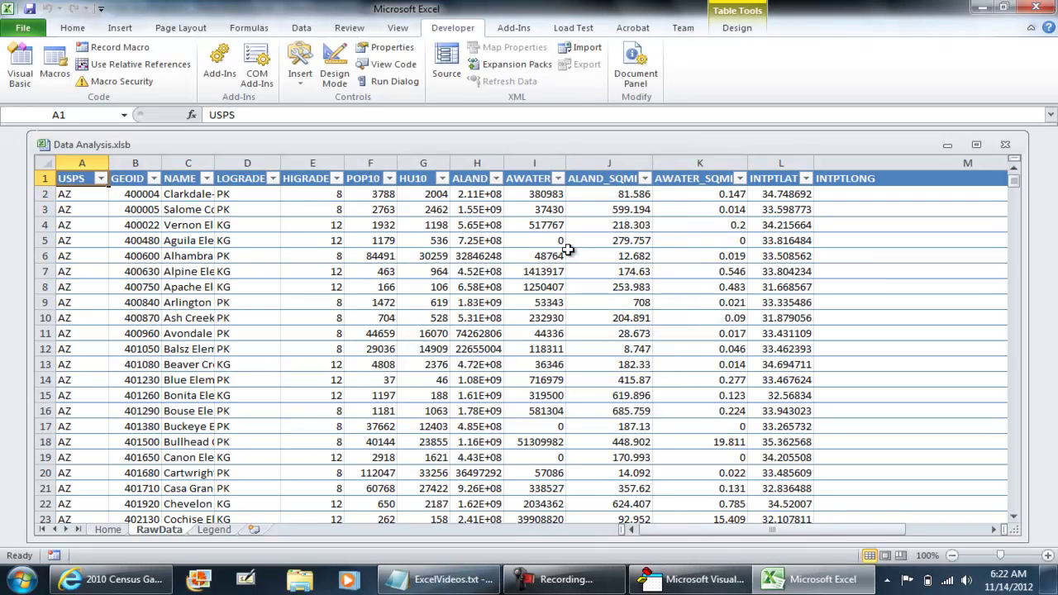
left_click(571, 251)
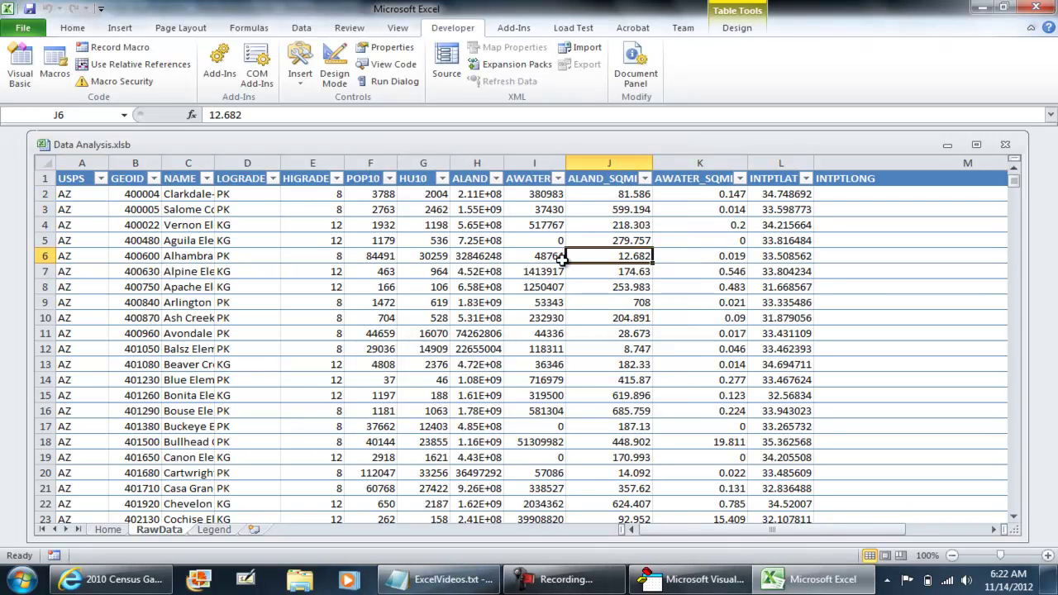
left_click(735, 28)
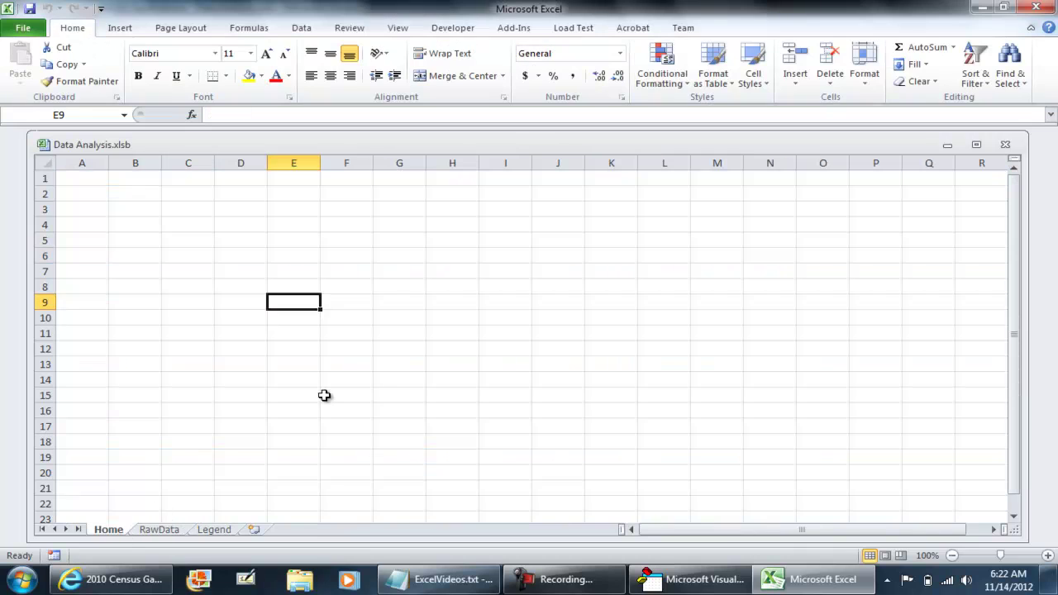
Insert a PivotTable at Home sheet cell F15 using SchoolData as its source.
left_click(120, 529)
left_click(325, 395)
left_click(301, 28)
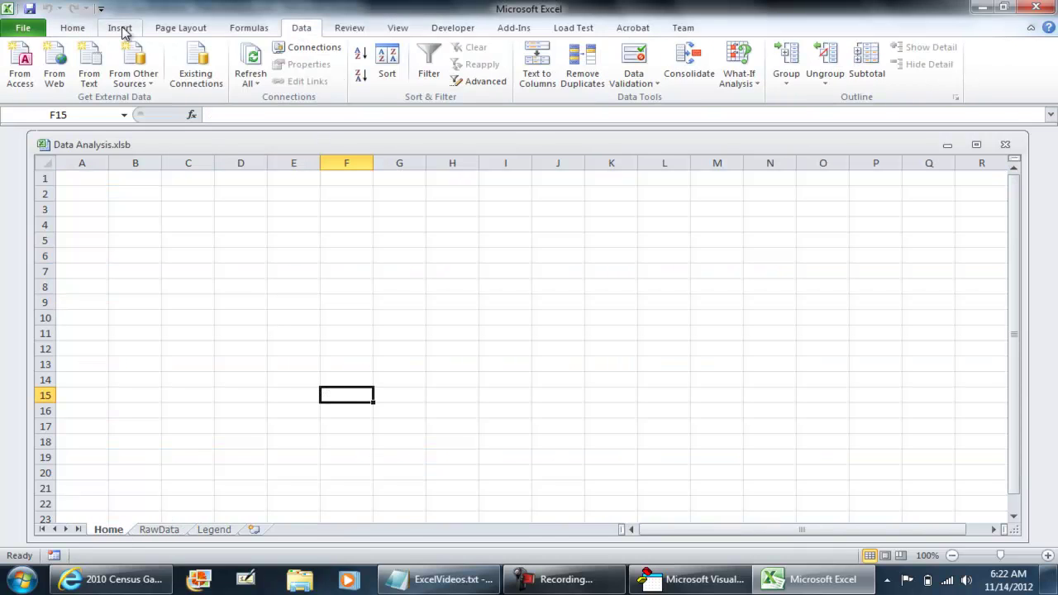
left_click(122, 31)
left_click(29, 81)
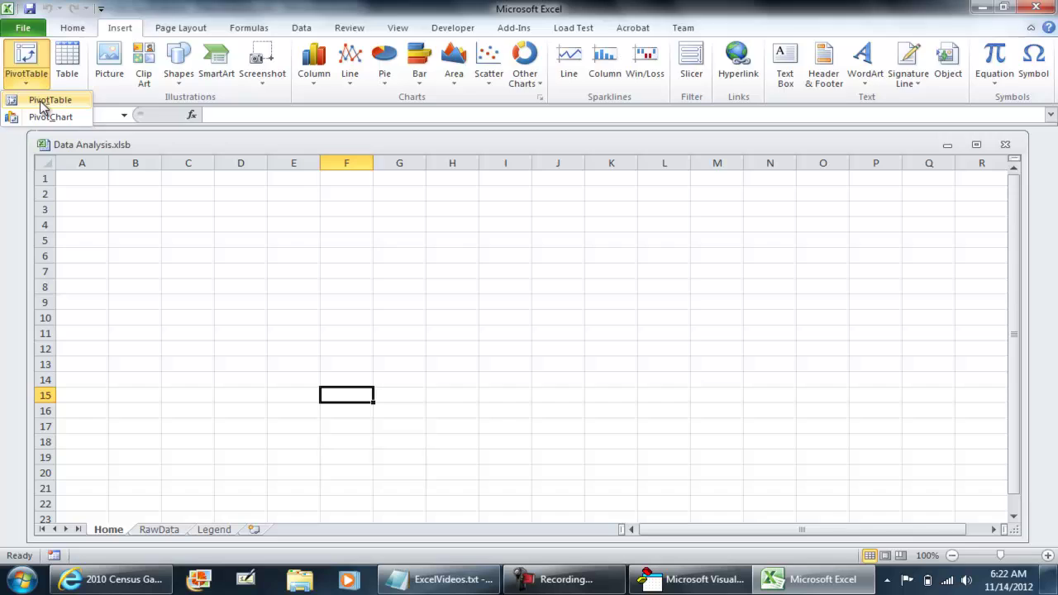
left_click(43, 101)
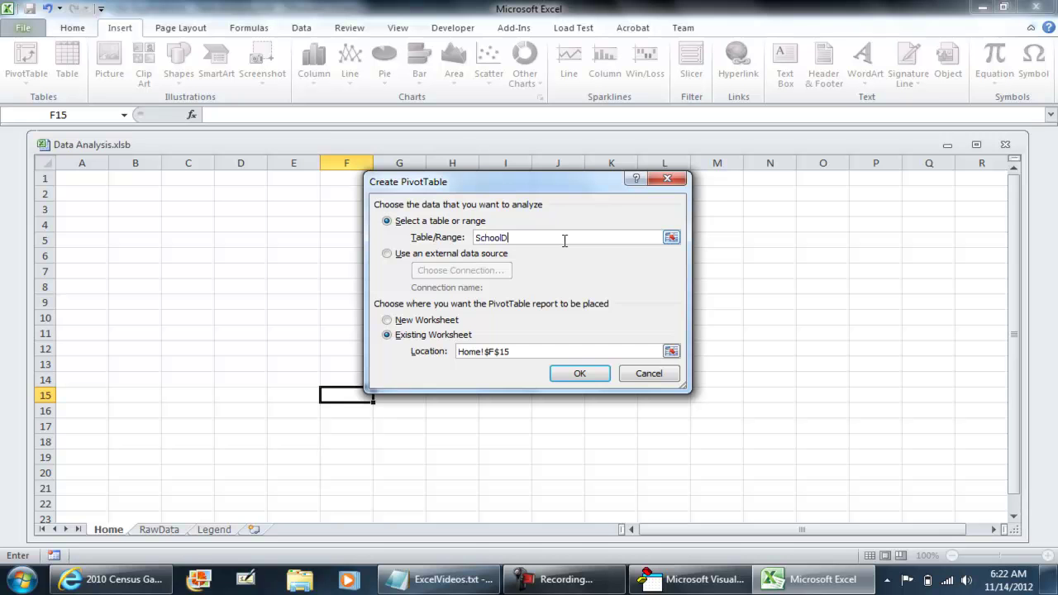
key("Return")
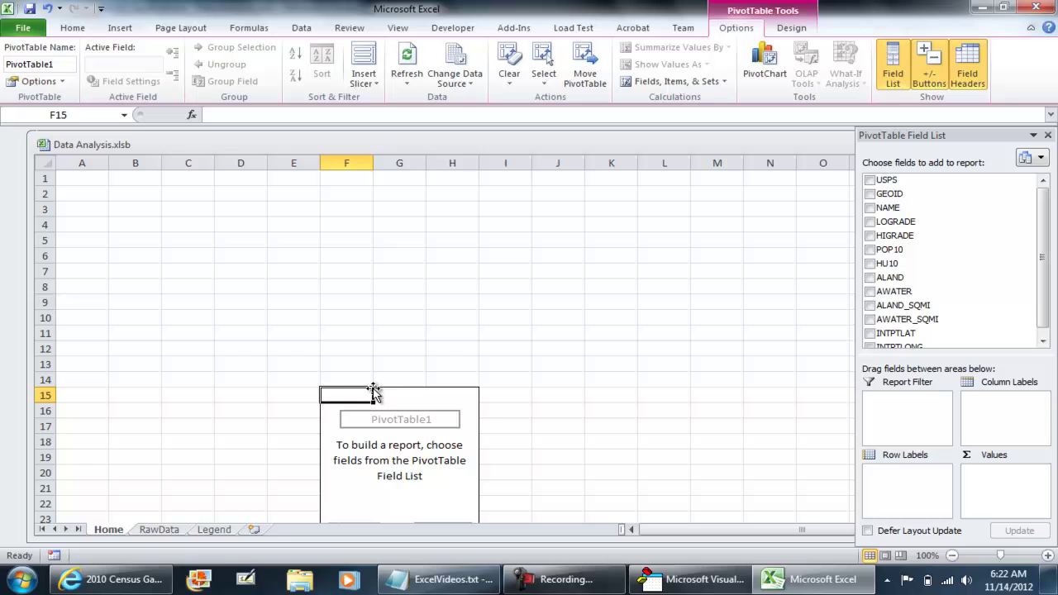
Add NAME as the report filter and LOGRADE as the column labels.
left_click(390, 394)
left_click_drag(390, 394, 302, 312)
left_click(439, 406)
left_click(402, 457)
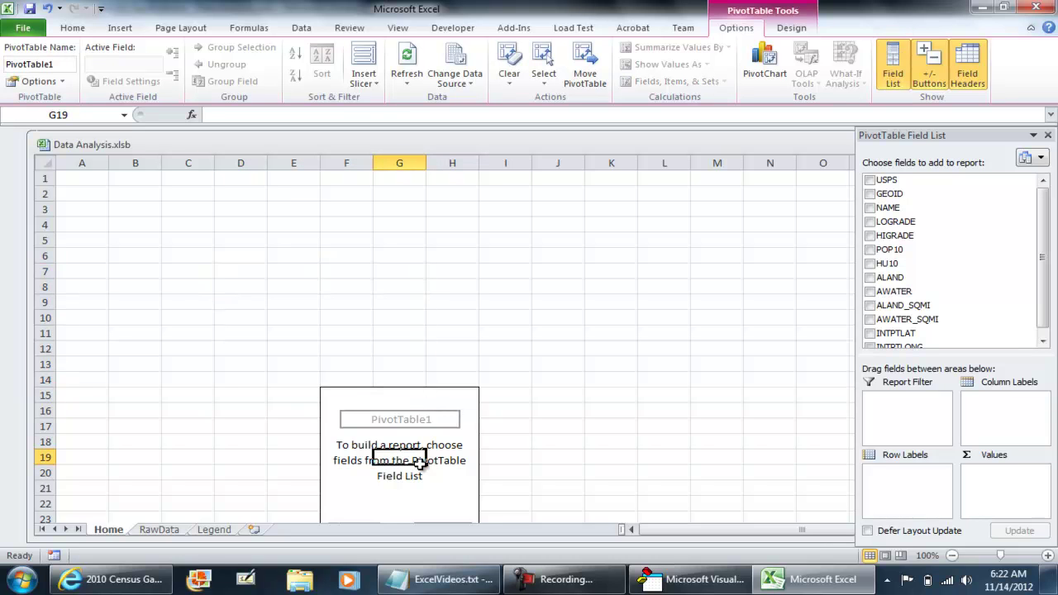
left_click(365, 421)
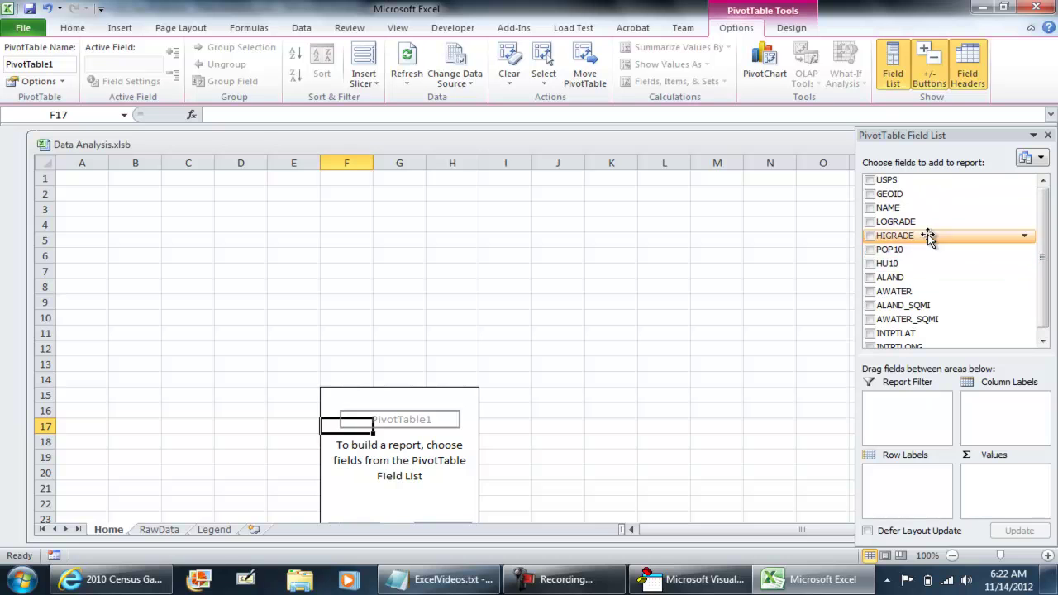
left_click_drag(908, 208, 895, 404)
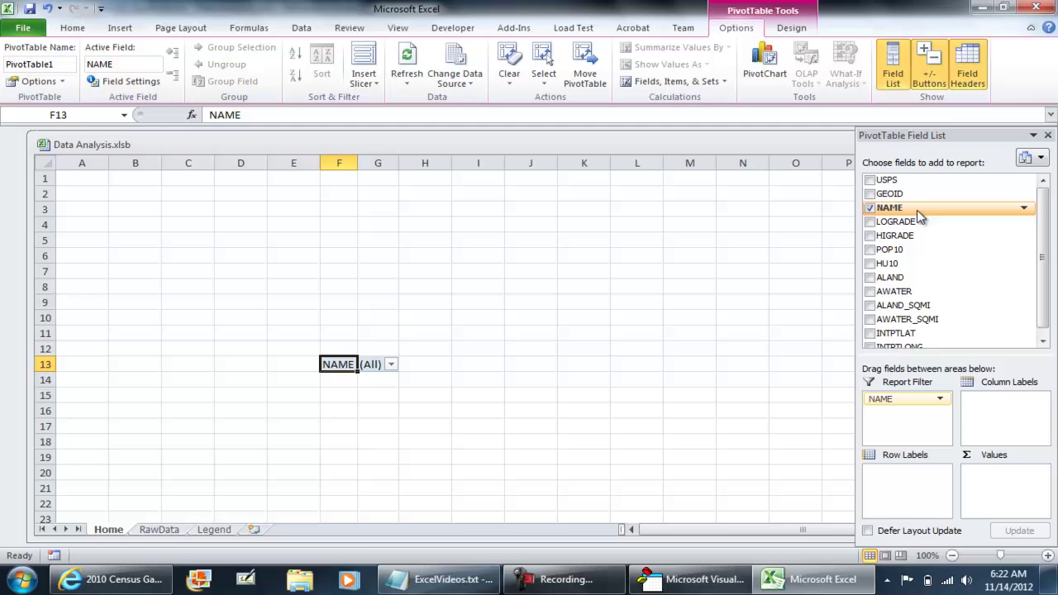
left_click_drag(933, 208, 1016, 421)
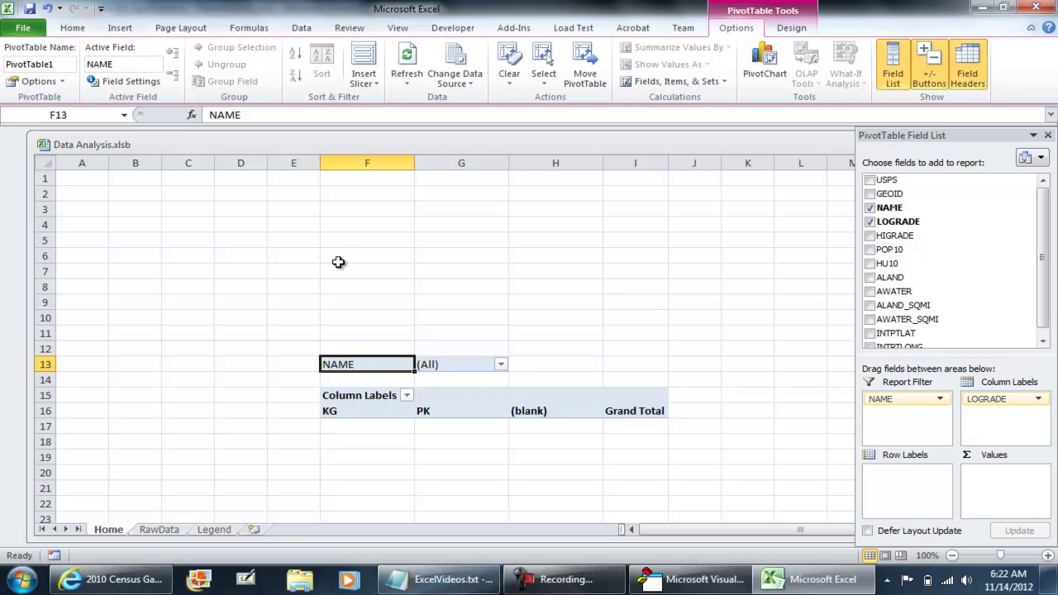
Check a school name on RawData, then return to the Home sheet PivotTable.
left_click(162, 530)
left_click(205, 351)
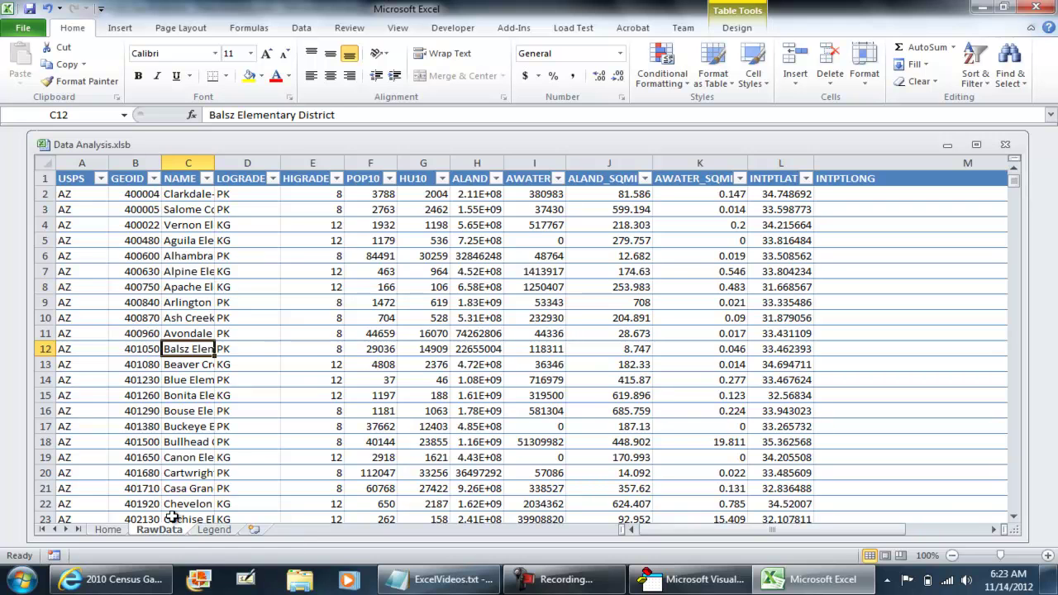
left_click(117, 533)
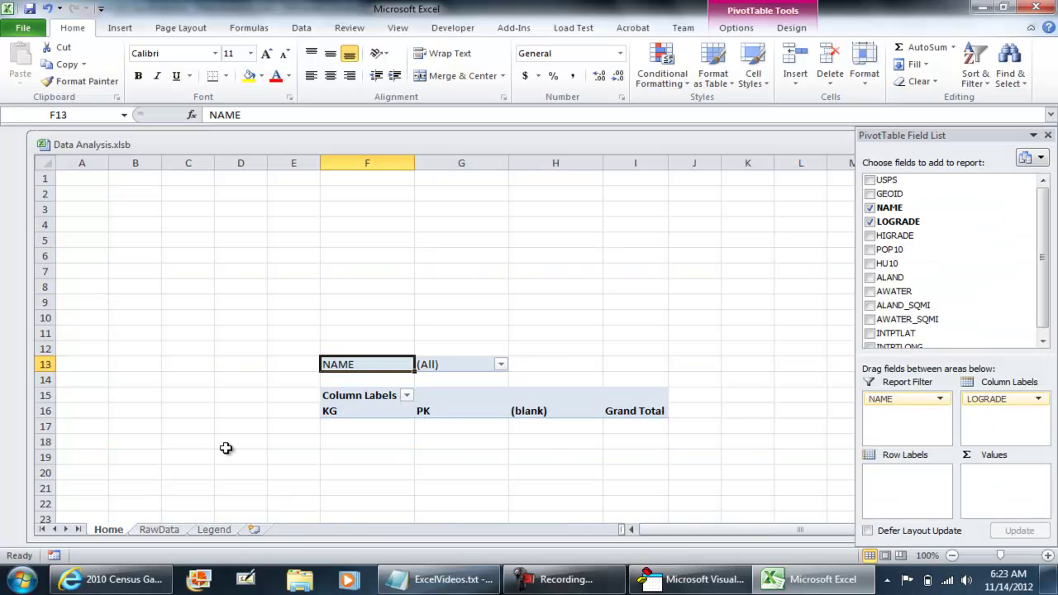